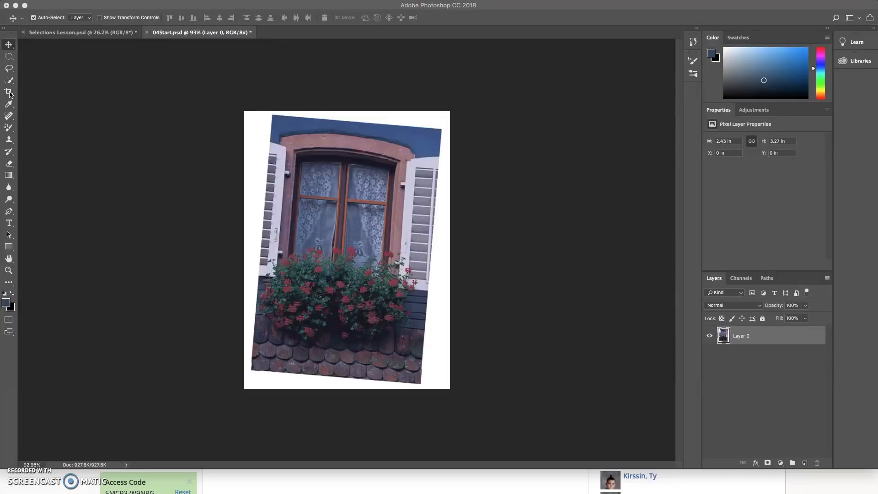
Straighten the tilted window photo with the Crop tool and trim off its white borders to about 1.9 × 3 in.
click(9, 92)
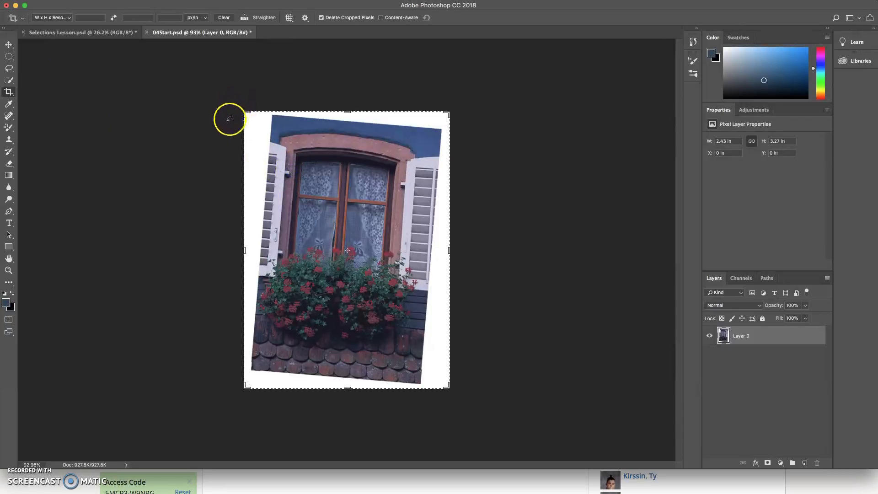
drag(234, 101, 259, 125)
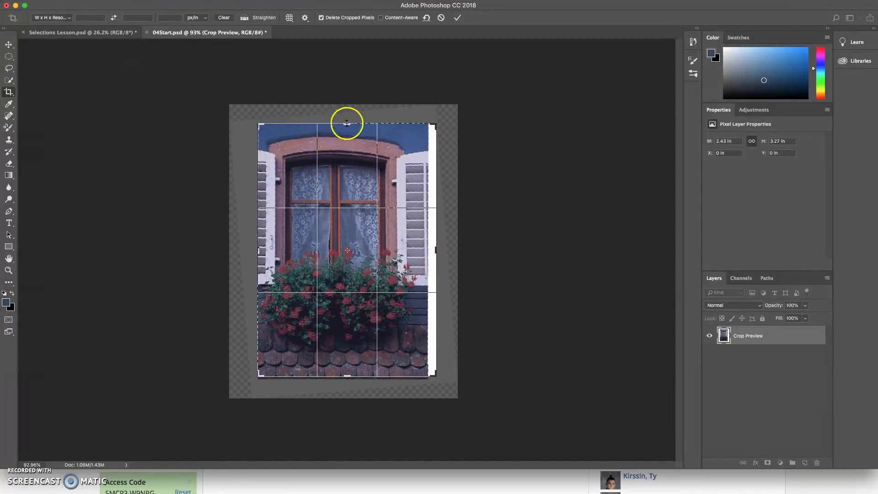
drag(258, 251, 260, 251)
drag(435, 250, 426, 251)
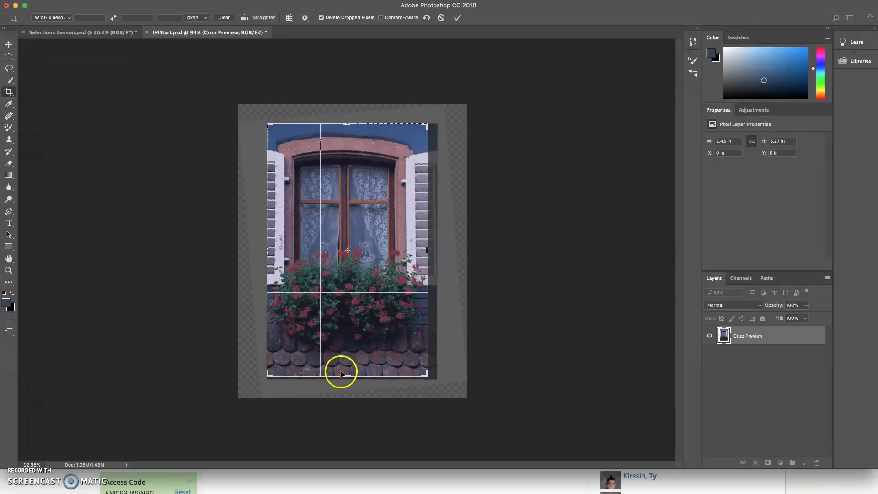
drag(346, 376, 347, 376)
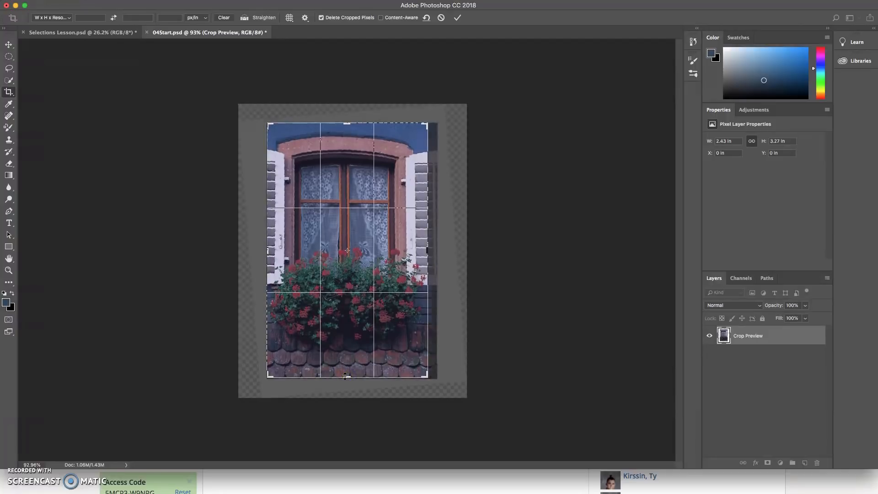
key(Return)
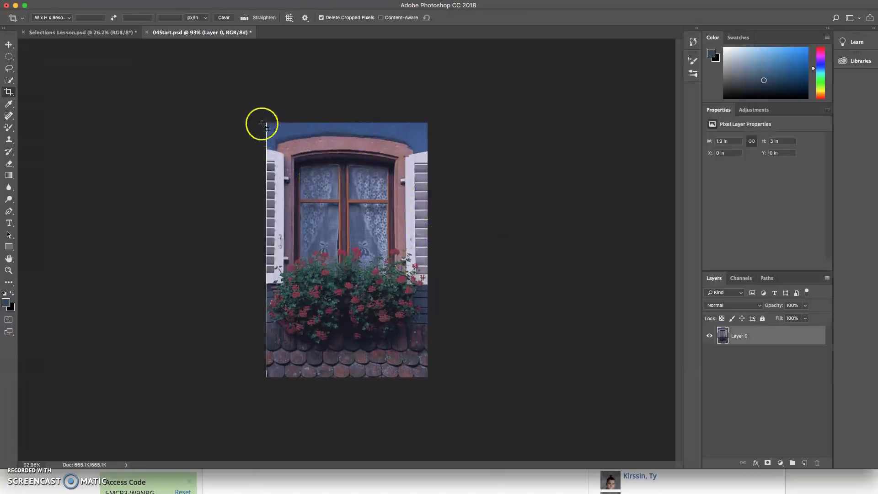
Try to trim the thin white sliver off the photo's left edge with another crop.
click(8, 93)
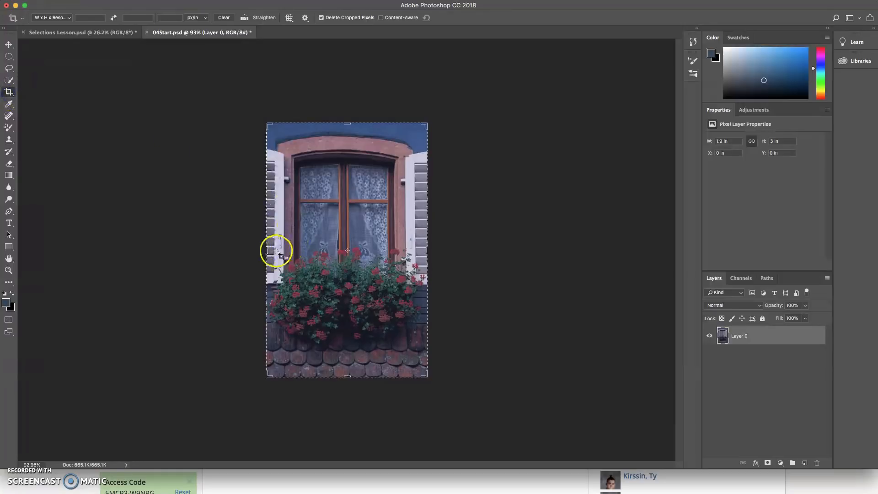
click(268, 250)
drag(269, 251, 269, 251)
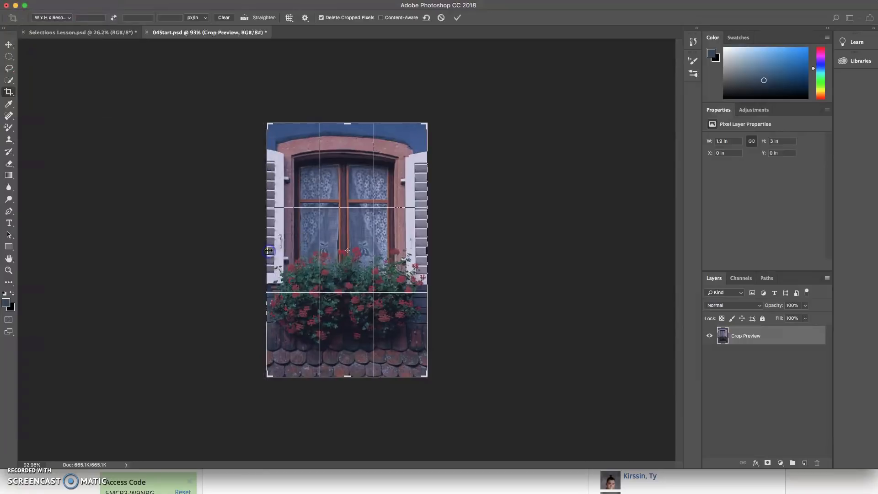
key(Return)
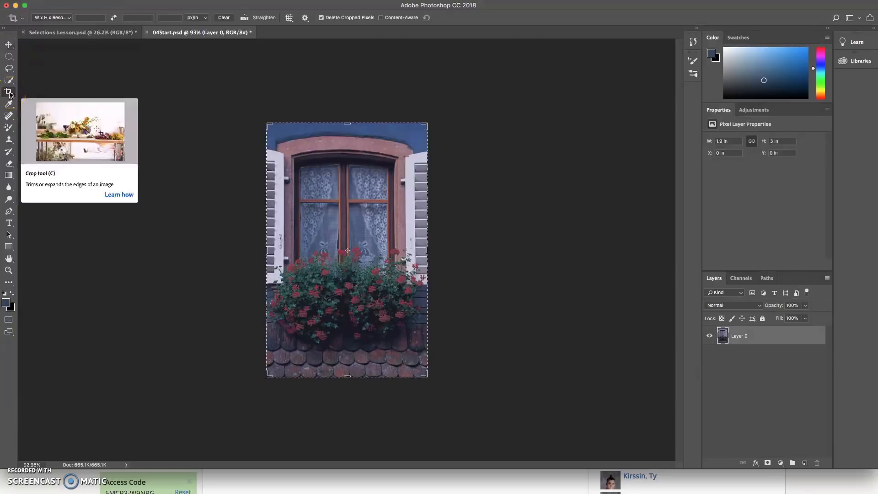
Apply a Perspective Crop with its four corners on the corners of the already cropped photo.
drag(10, 93, 44, 97)
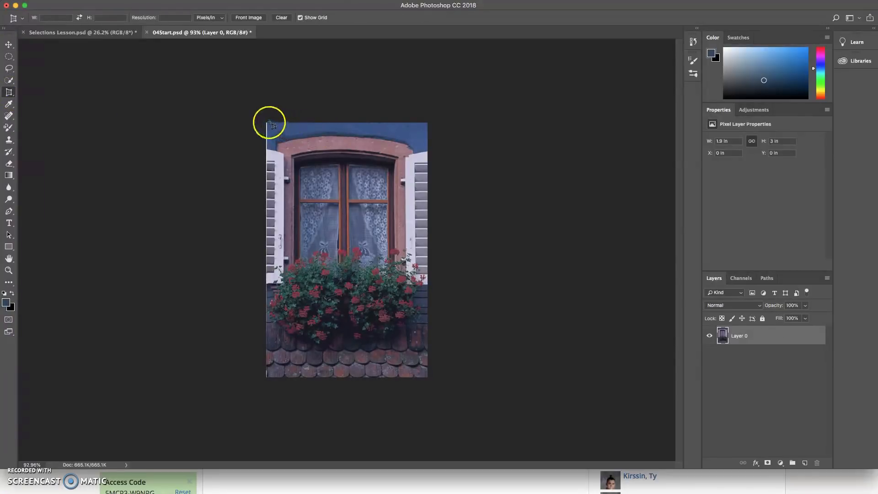
drag(300, 127, 429, 128)
click(428, 123)
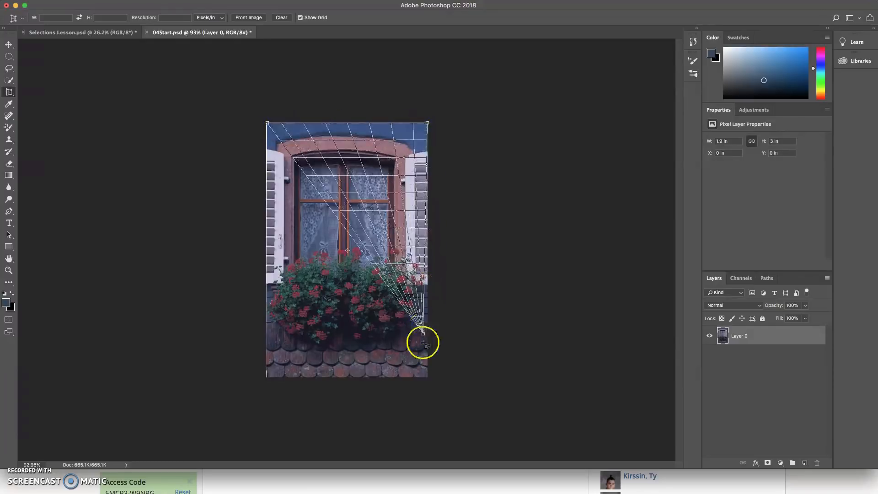
click(427, 377)
click(266, 377)
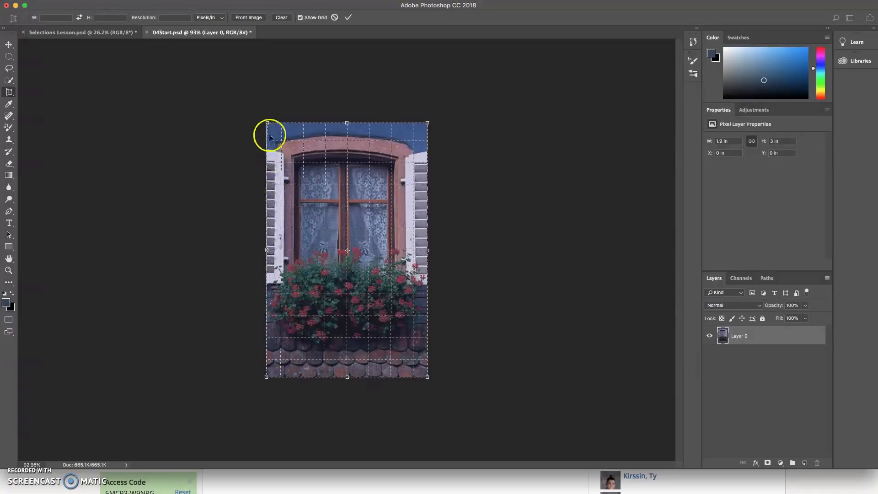
key(Return)
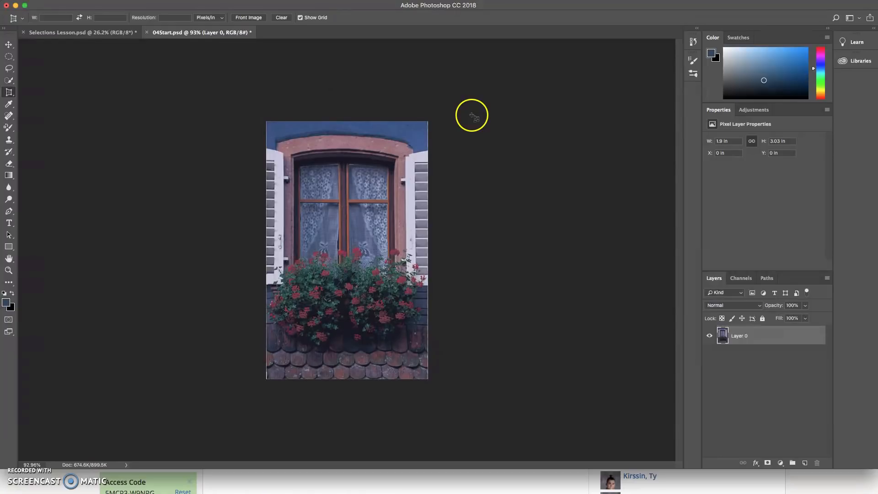
Revert the document history to the Delete Layer state that precedes the crop and the perspective crop.
click(693, 42)
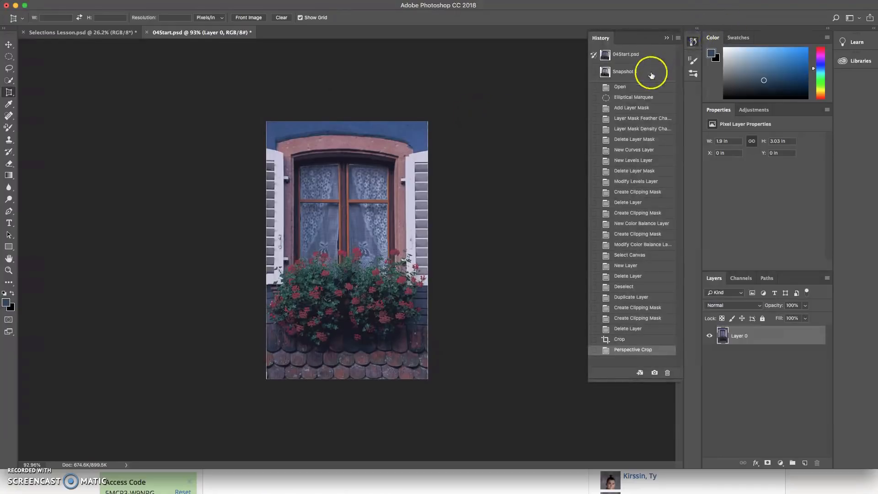
click(636, 339)
click(637, 329)
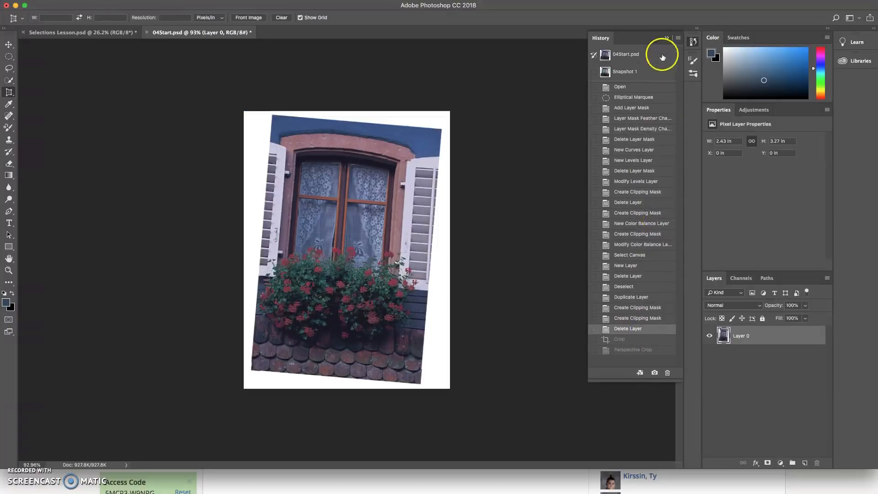
click(667, 38)
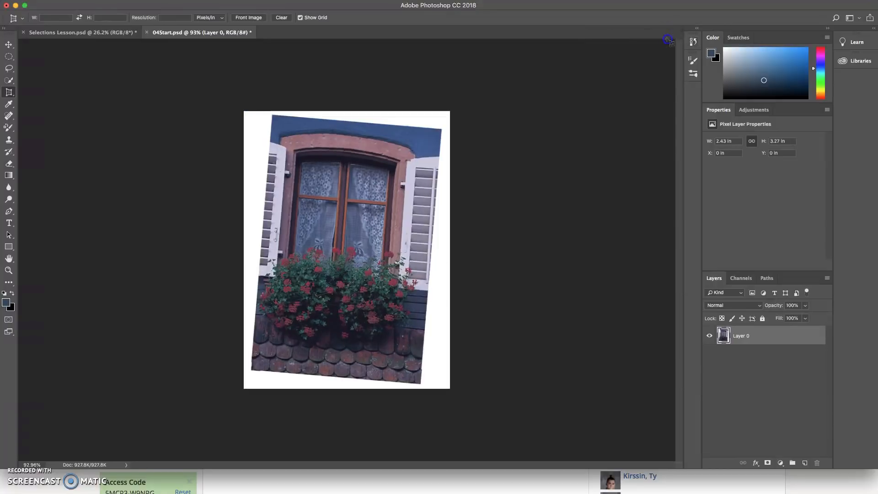
Straighten the photo with a Perspective Crop whose four corners sit on the corners of the tilted window picture.
click(272, 115)
click(441, 130)
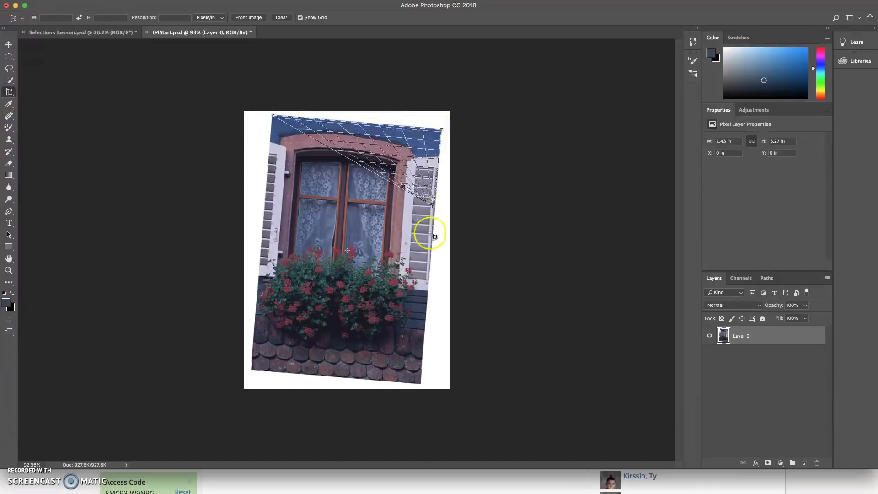
click(420, 382)
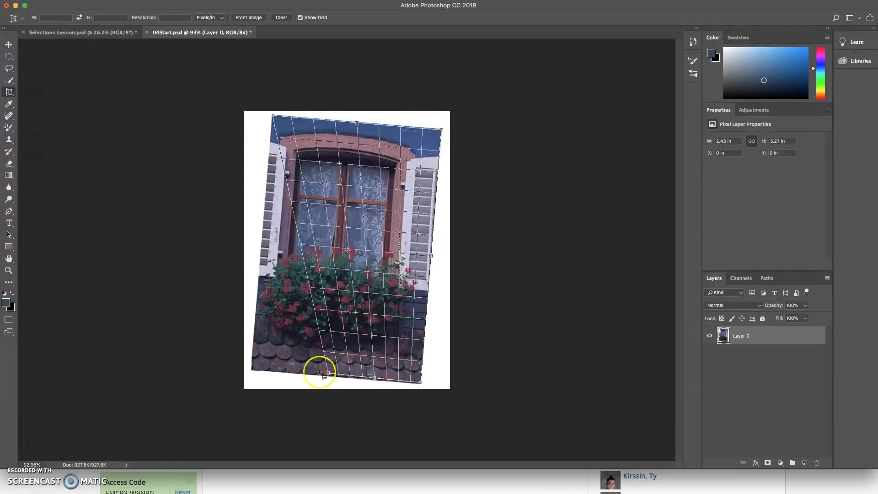
click(252, 370)
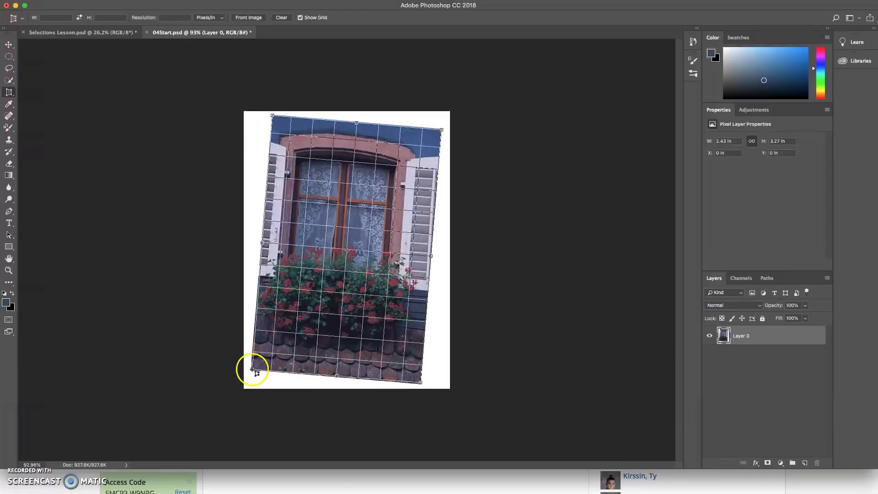
key(Return)
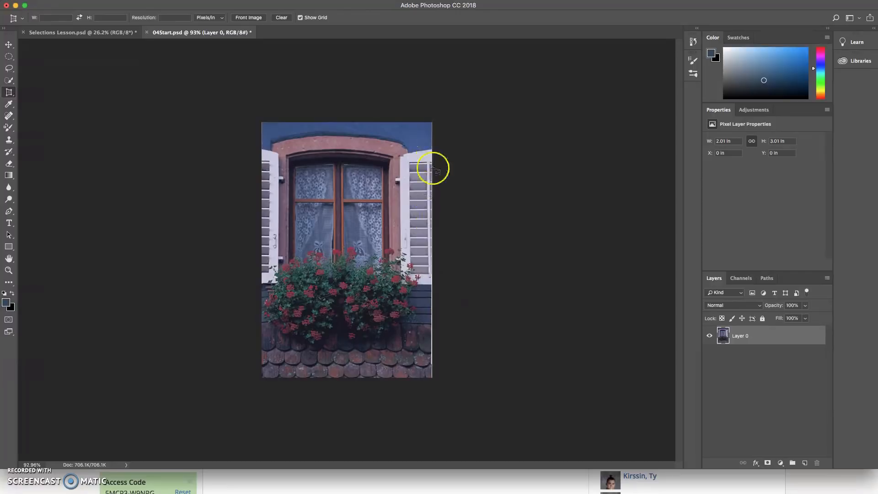
Crop thin strips off the photo's left and right edges with the Crop tool, leaving it about 1.87 in wide.
drag(9, 92, 39, 92)
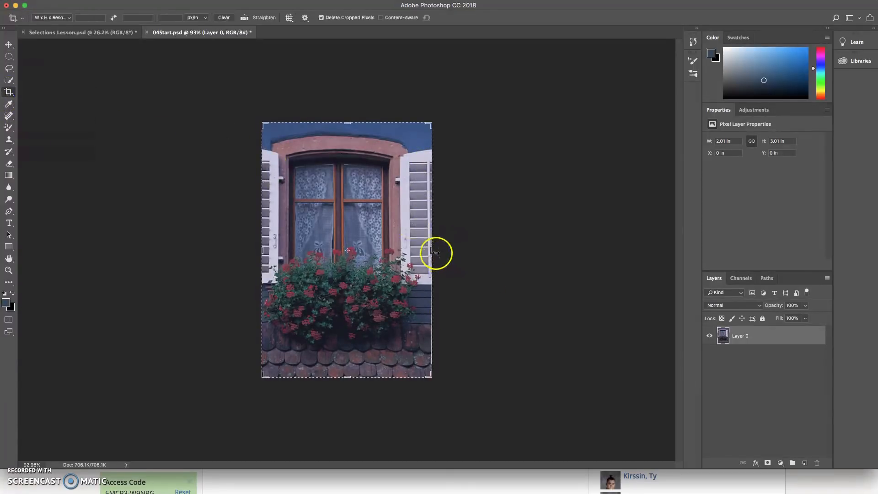
drag(430, 250, 425, 250)
drag(268, 253, 269, 252)
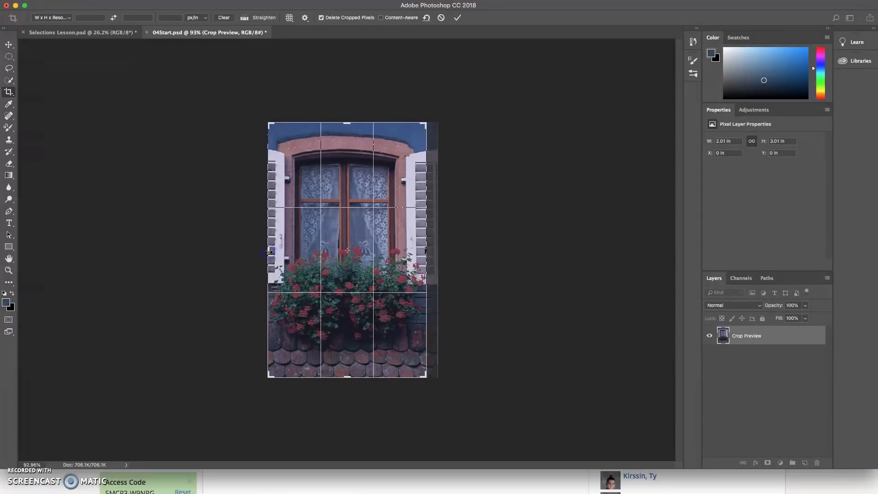
key(Return)
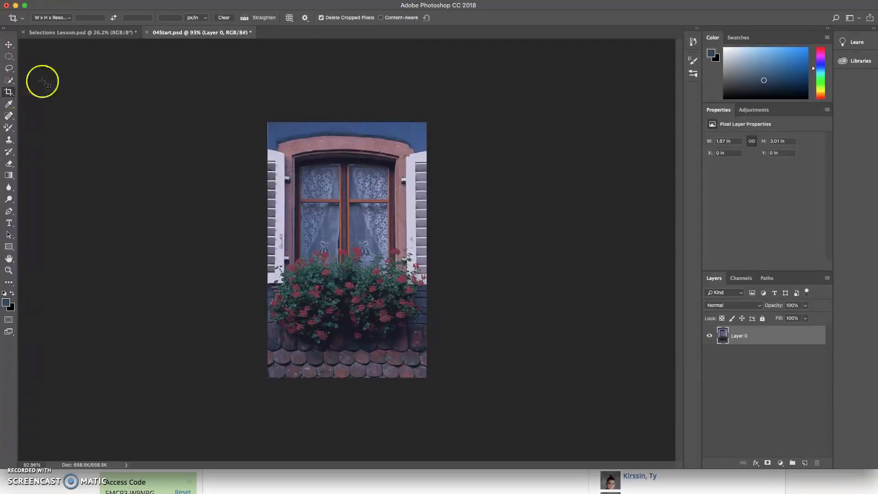
Try the 5:7 and 4:5 (8:10) crop ratios on the photo and discard the crop.
click(69, 20)
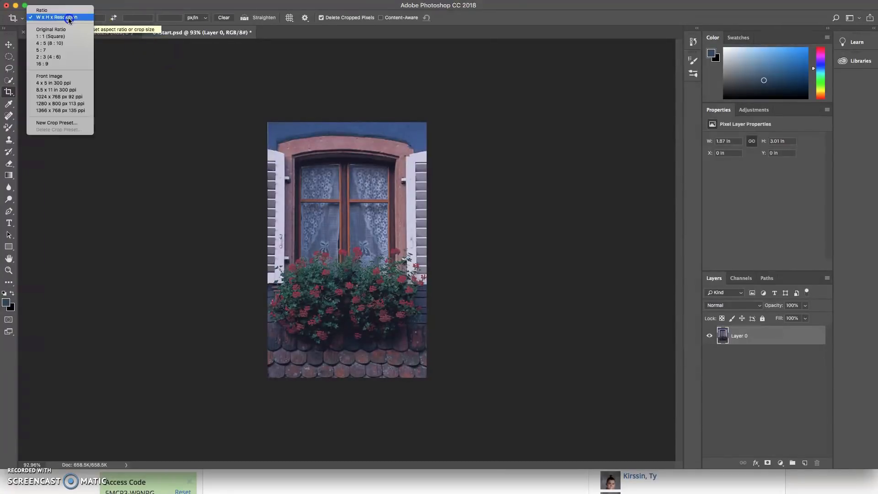
click(57, 51)
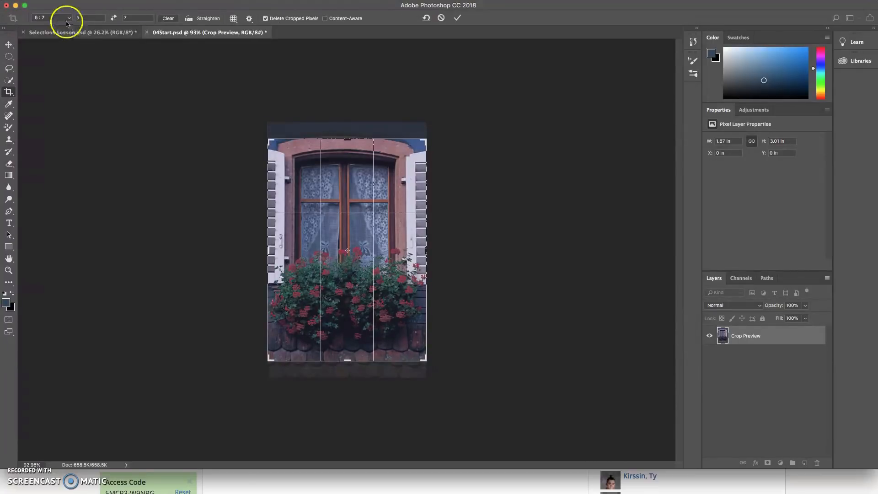
click(68, 20)
click(66, 11)
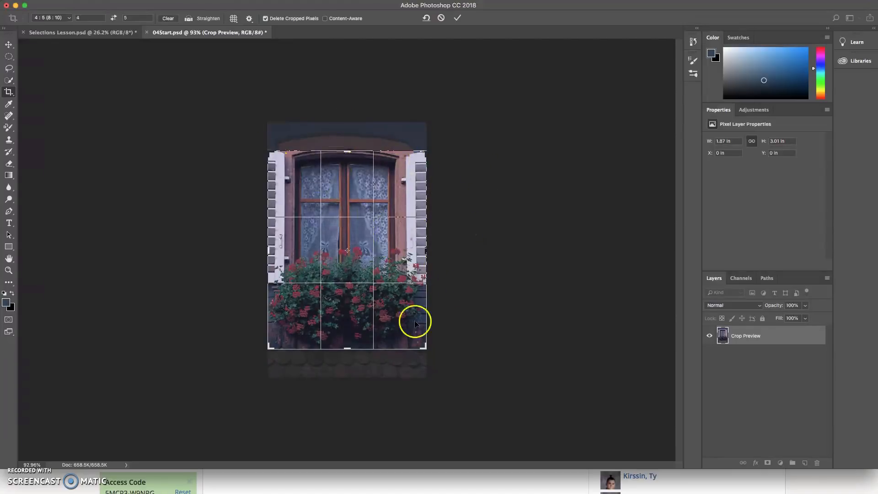
key(Escape)
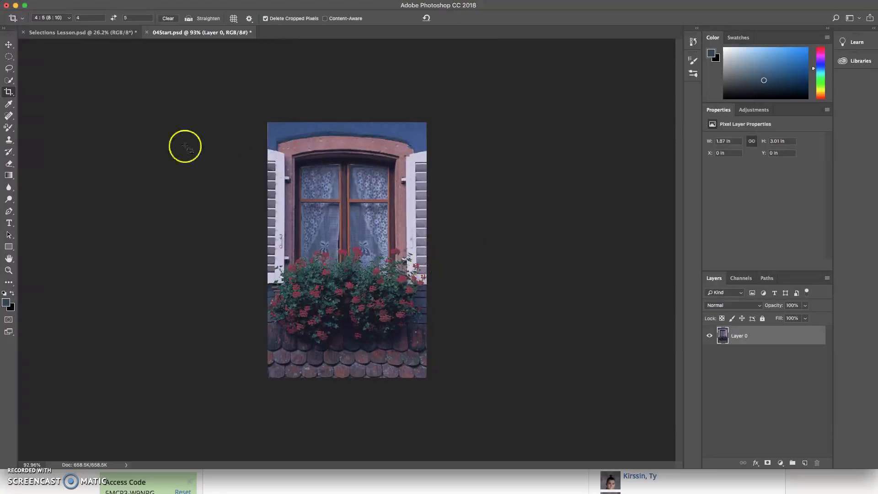
Set the crop preset back to W x H x Resolution and switch to the Move tool without cropping further.
click(64, 18)
scroll(59, 14, up, 2)
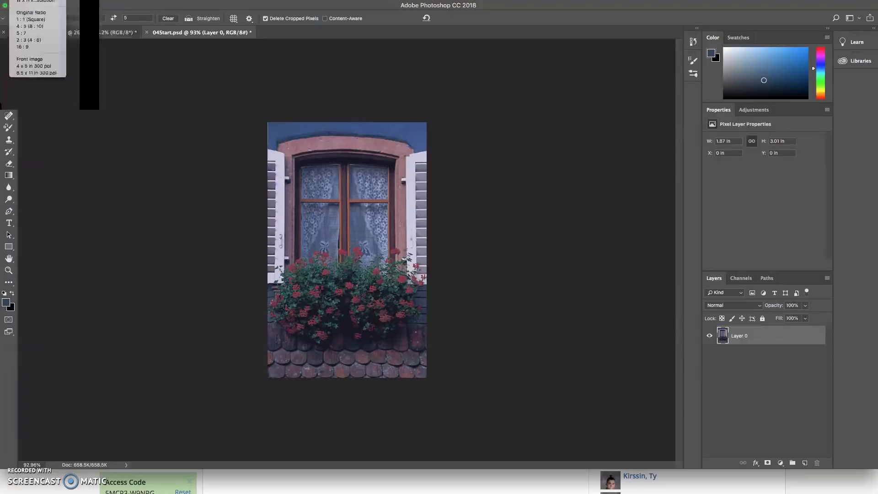
click(51, 10)
click(9, 44)
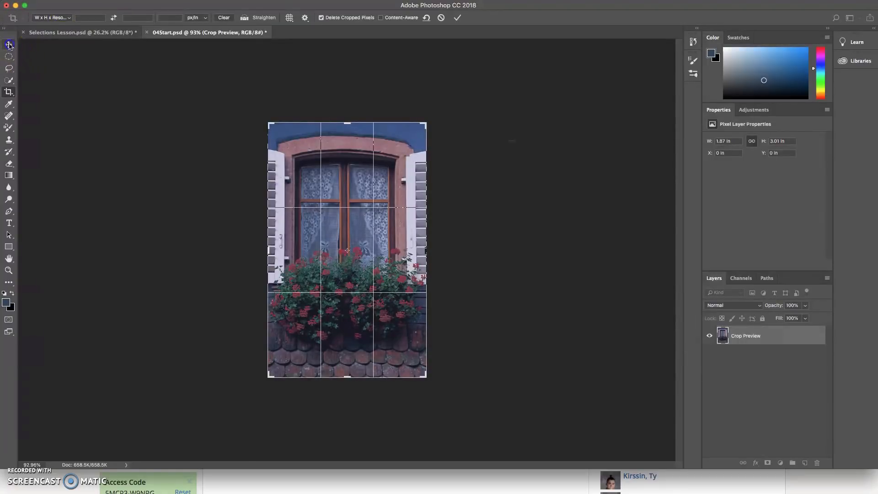
click(480, 162)
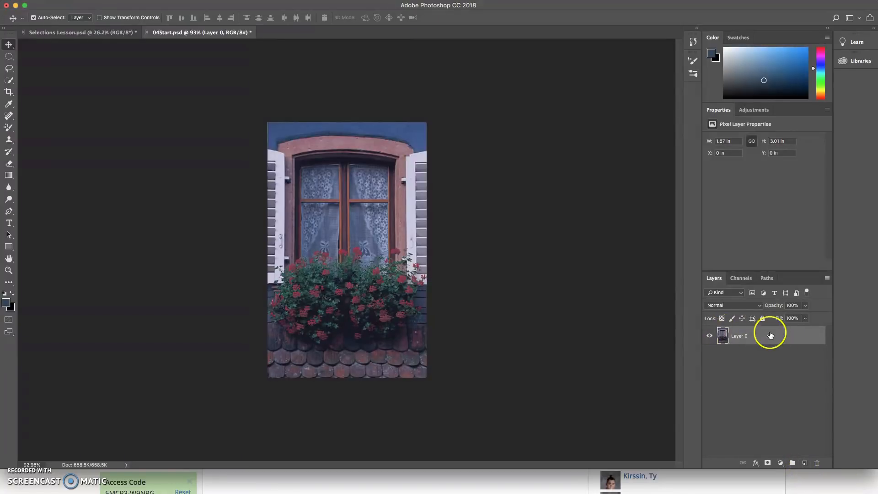
Duplicate Layer 0 and keep the original as a locked, hidden backup layer.
drag(759, 337, 805, 462)
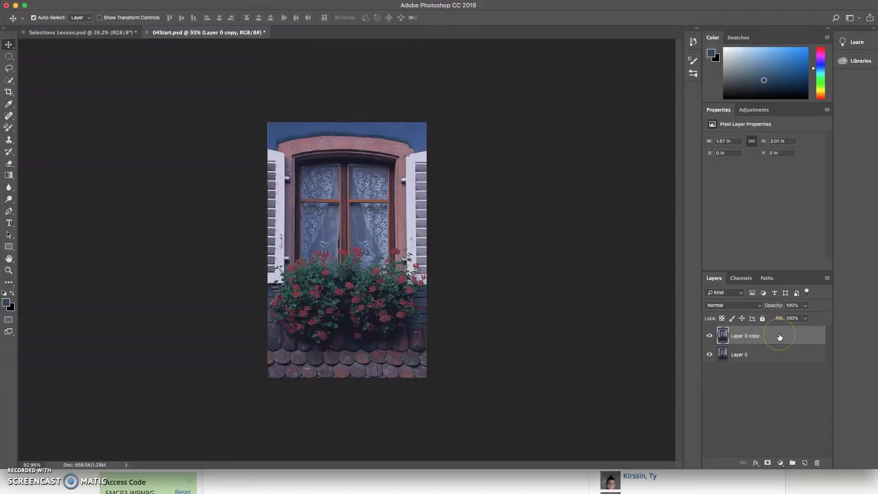
click(802, 356)
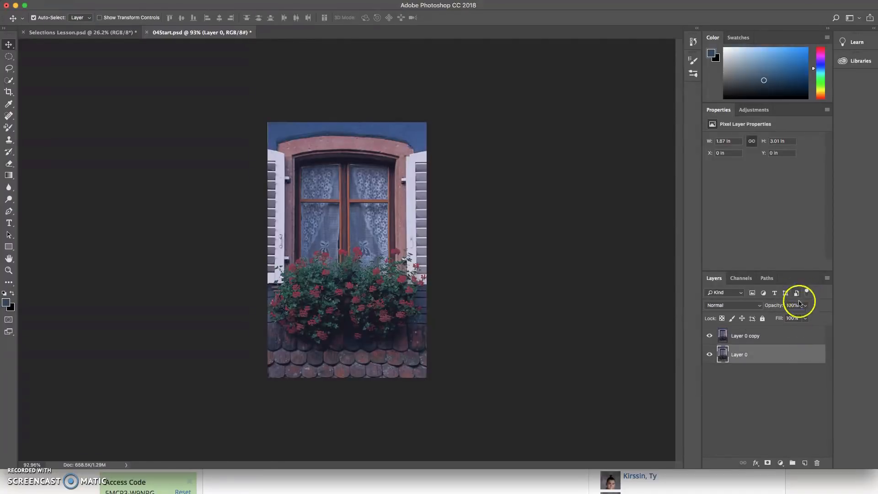
click(763, 318)
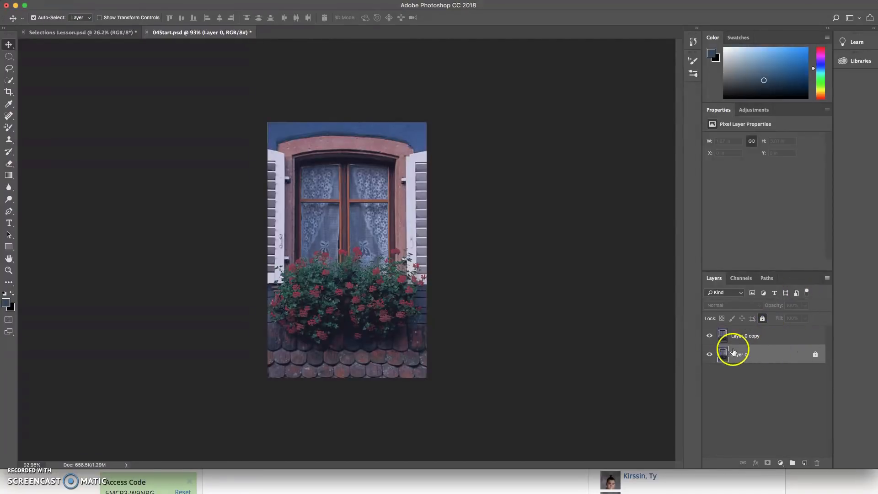
click(709, 355)
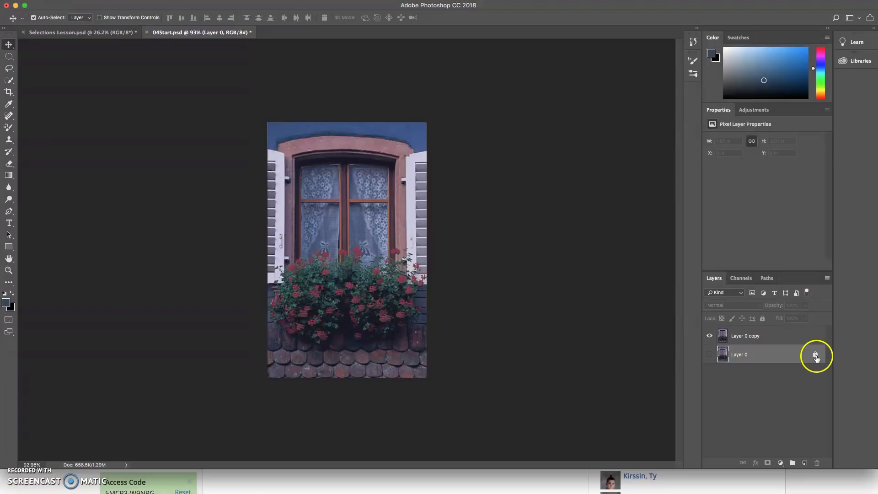
Select Layer 0 copy and show the available adjustments for it.
click(773, 337)
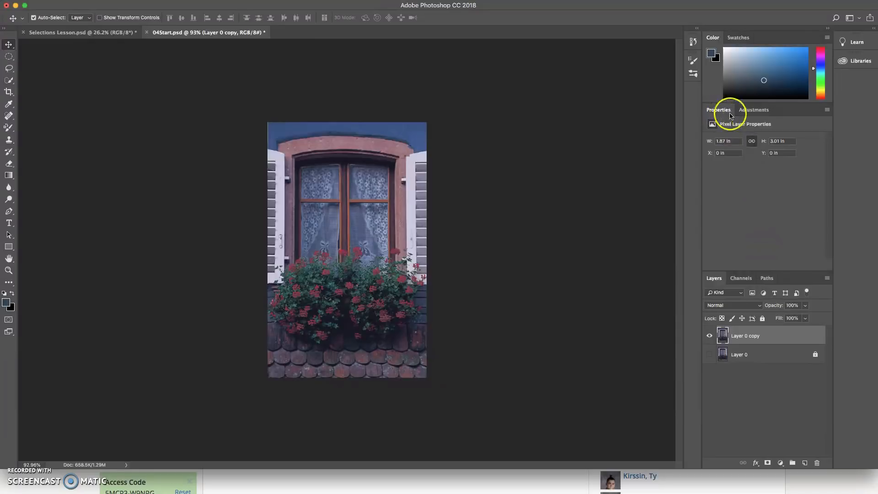
click(753, 111)
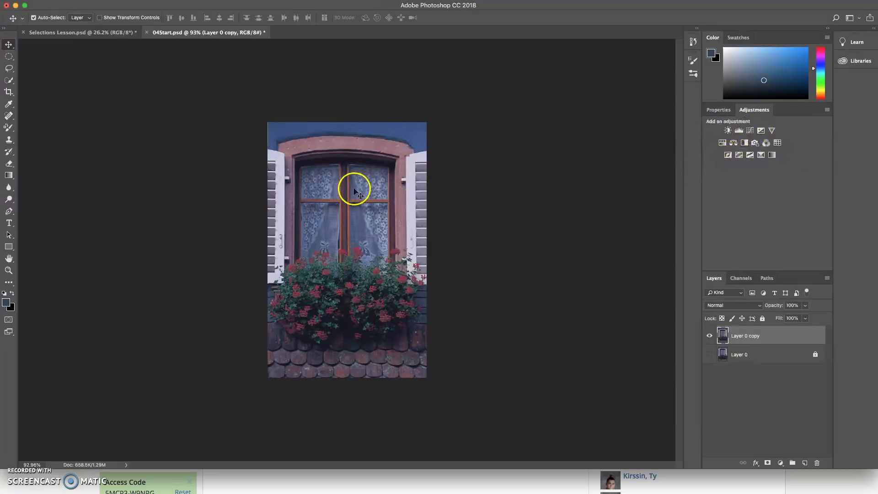
click(546, 288)
click(757, 337)
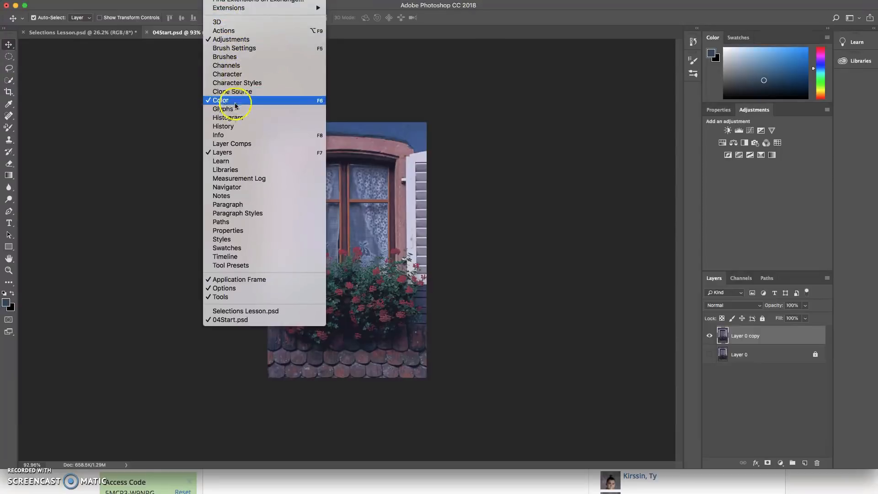
Hide the Adjustments panel and show it again.
click(238, 41)
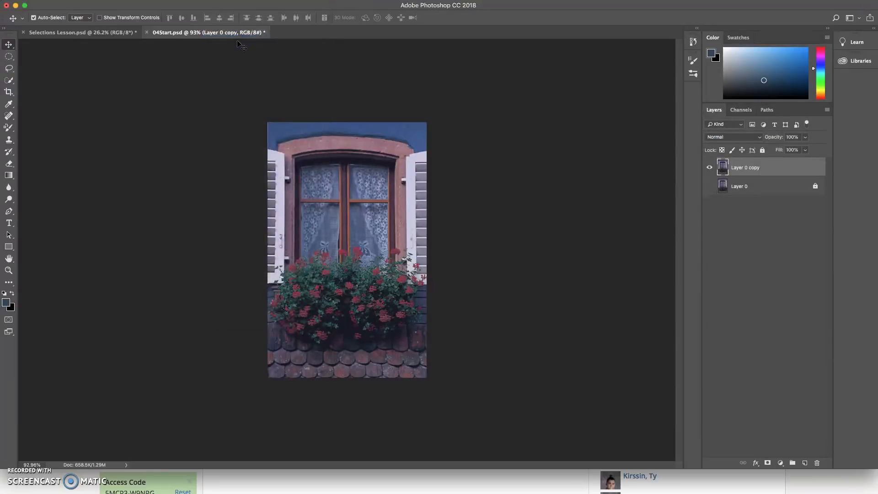
click(215, 1)
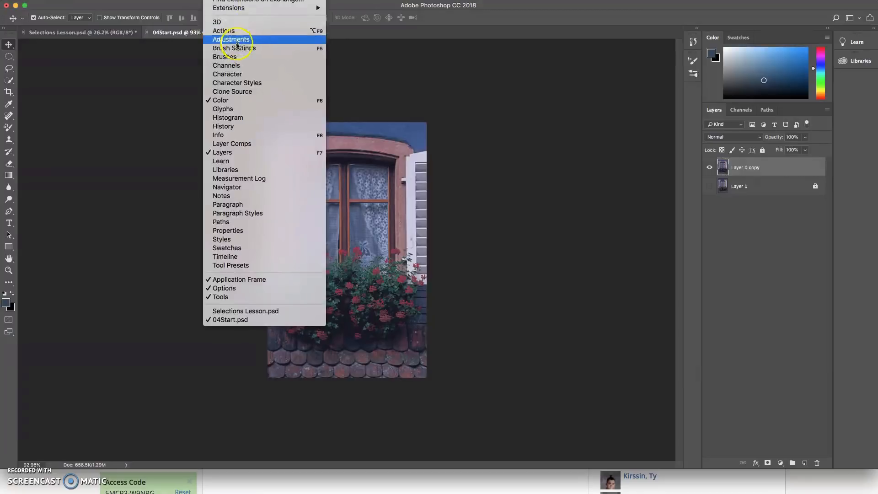
click(238, 40)
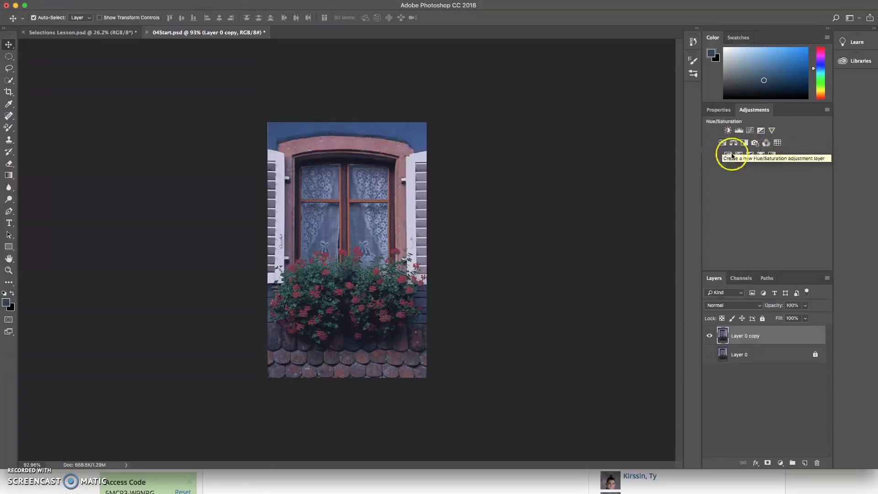
Add a Levels adjustment layer and set its input levels to 21 for shadows, 1.23 for midtones and 225 for highlights.
click(739, 131)
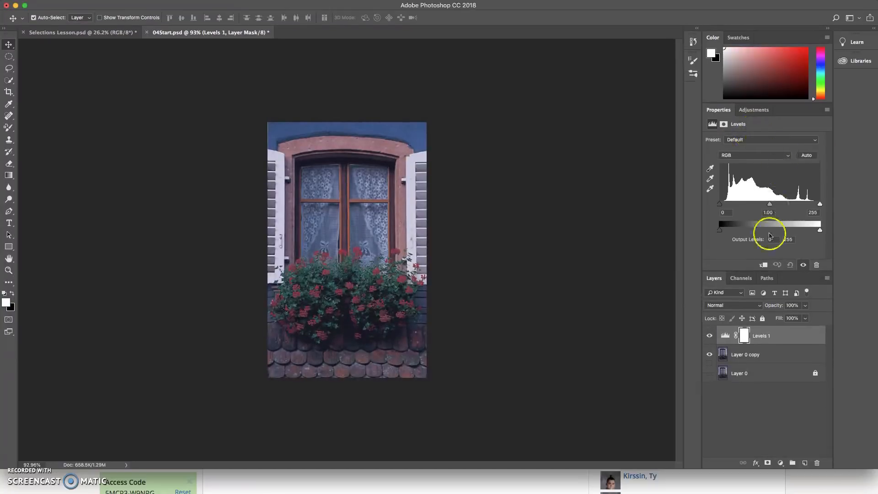
drag(745, 274, 745, 291)
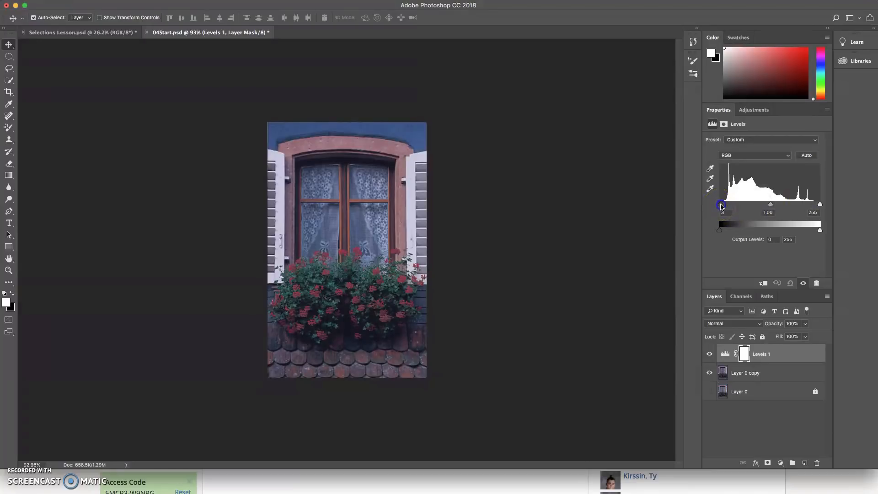
mouse_move(723, 205)
mouse_down()
mouse_move(753, 205)
mouse_move(720, 205)
mouse_up()
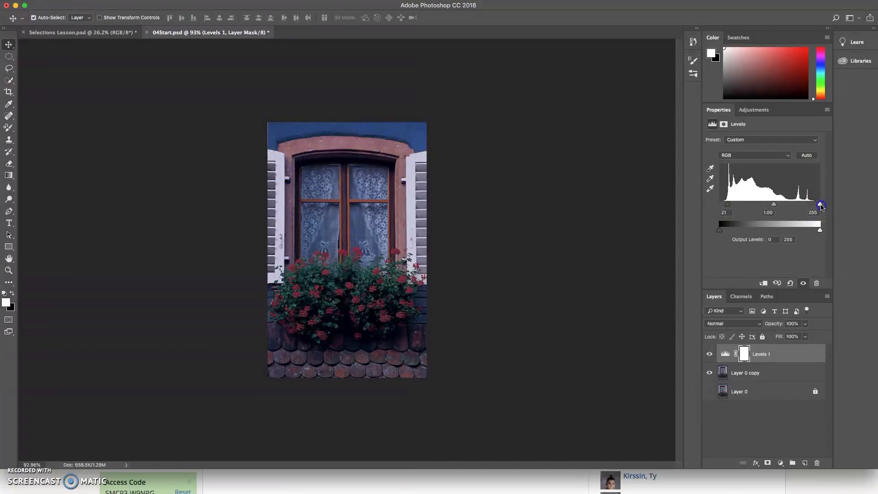
drag(819, 207, 809, 205)
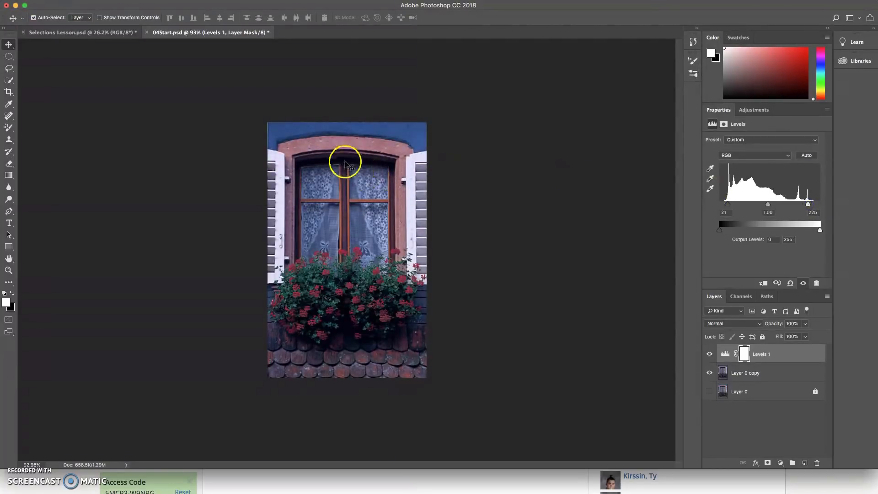
mouse_move(768, 205)
mouse_down()
mouse_move(775, 206)
mouse_move(741, 207)
mouse_move(794, 207)
mouse_move(765, 206)
mouse_up()
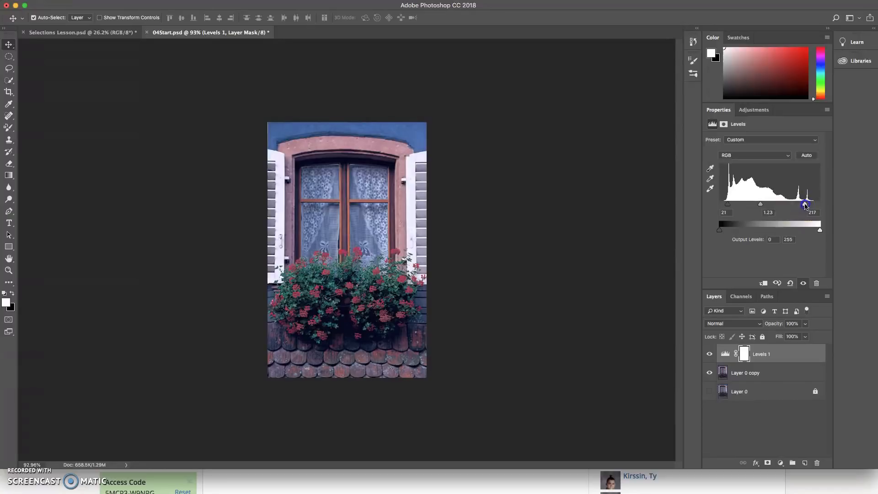
Fine-tune the Levels input values to 24 for shadows, 1.13 for midtones and 225 for highlights.
mouse_move(727, 204)
mouse_down()
mouse_move(742, 206)
mouse_move(730, 205)
mouse_up()
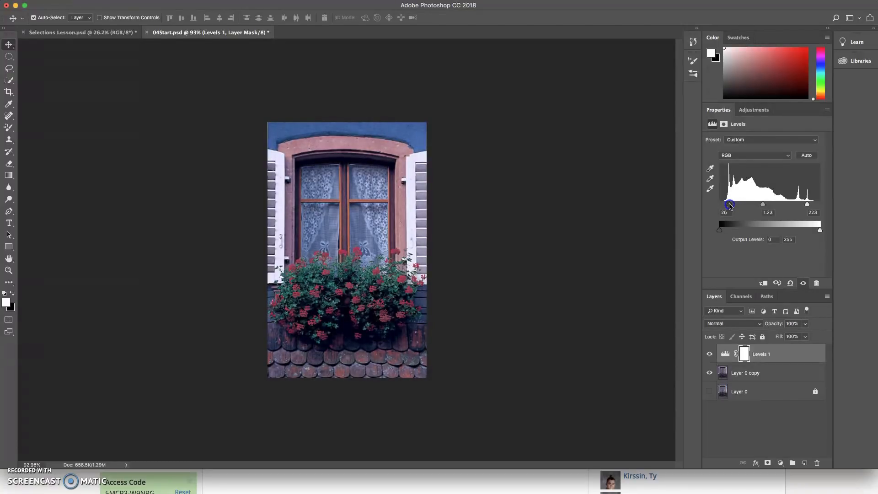
click(807, 204)
drag(765, 206, 767, 205)
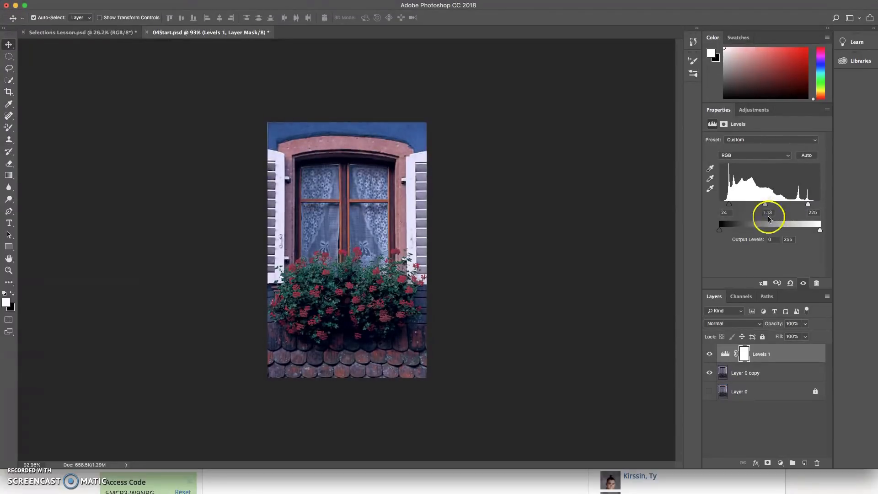
click(723, 212)
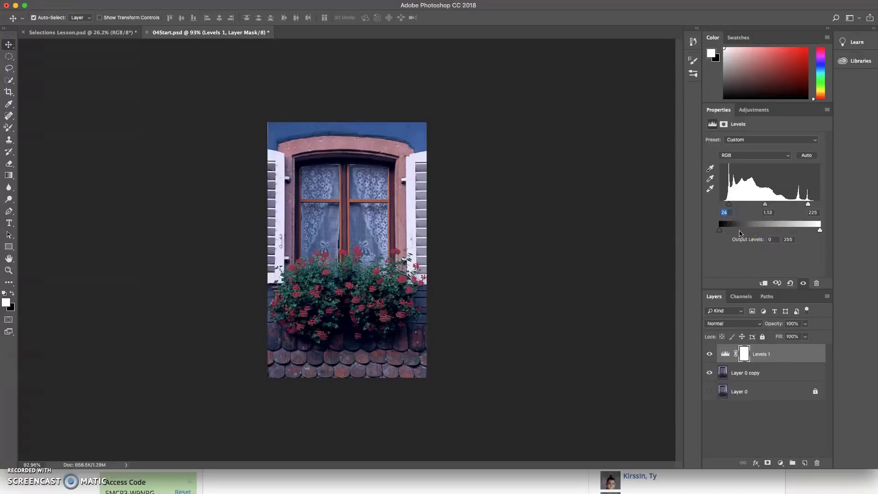
Clip the Levels adjustment to Layer 0 copy and check both layers' properties.
click(765, 284)
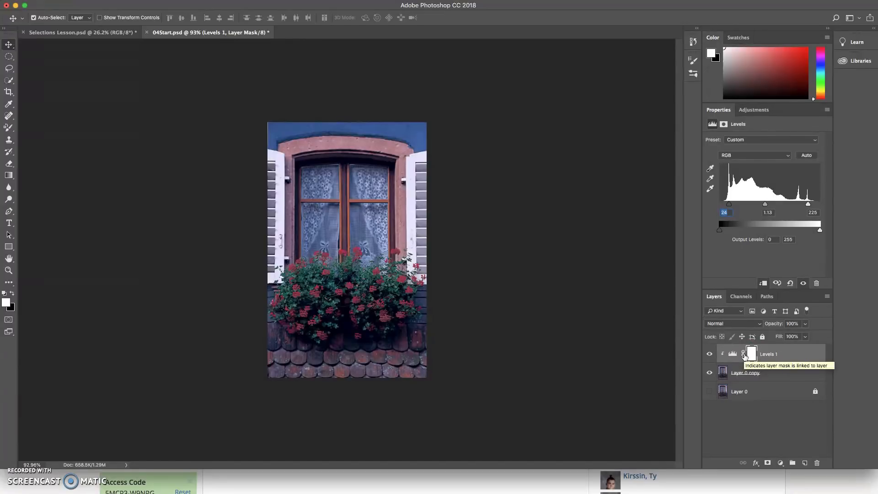
click(773, 371)
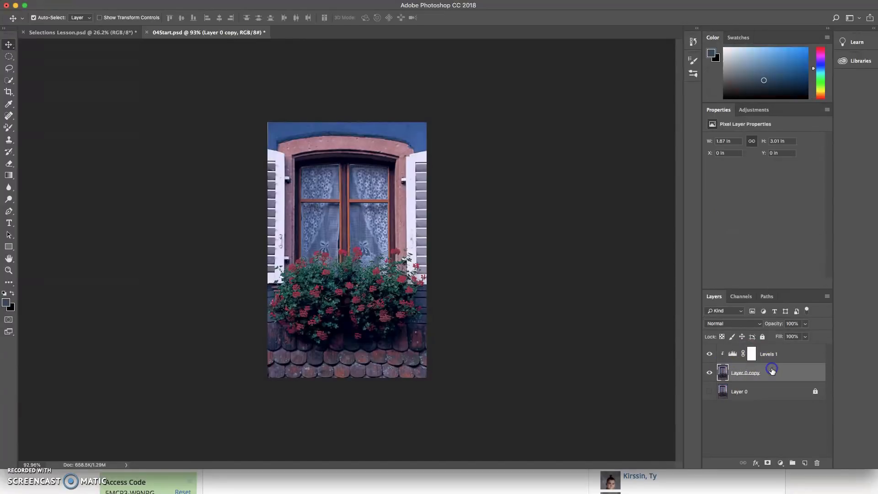
click(730, 353)
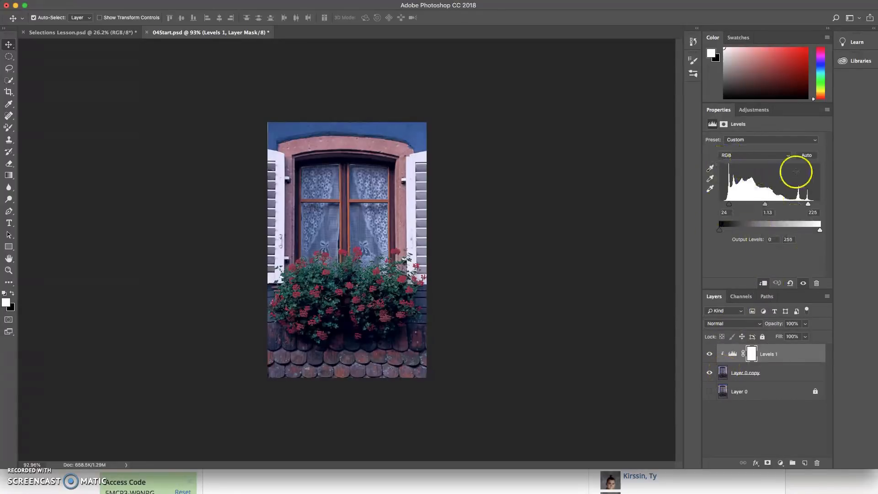
Add a Hue/Saturation and a Brightness/Contrast adjustment layer above the Levels layer.
click(760, 111)
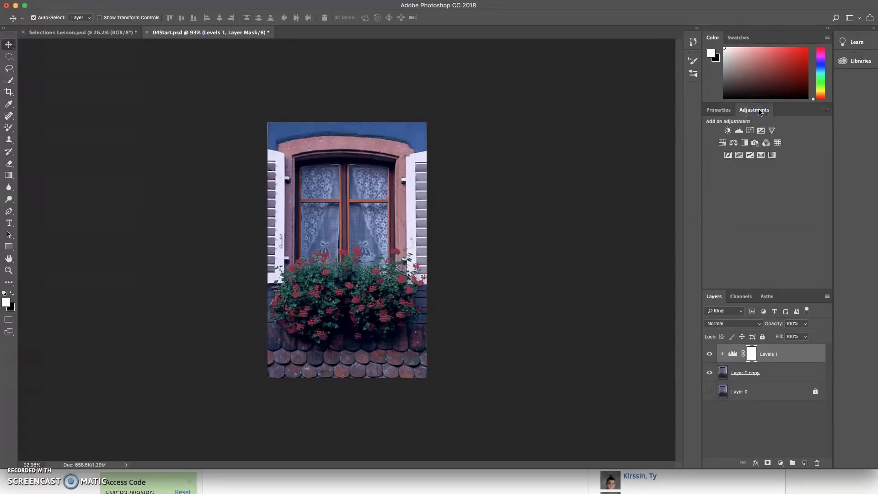
click(722, 144)
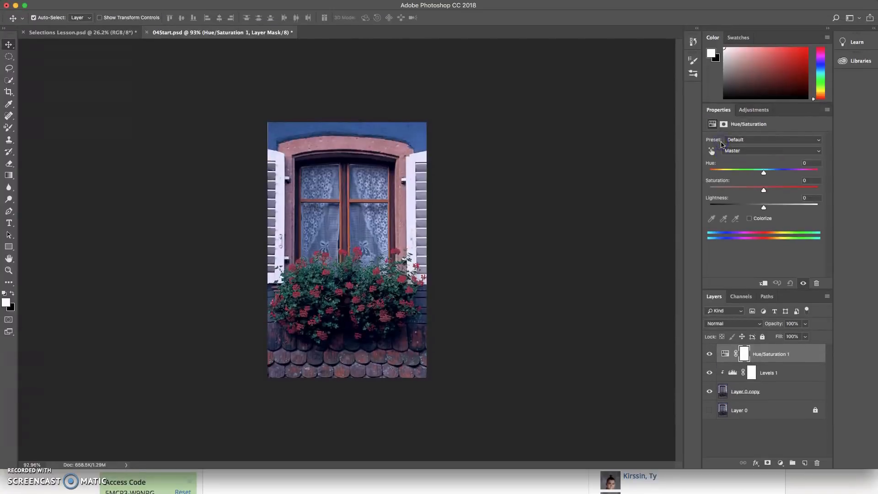
click(754, 110)
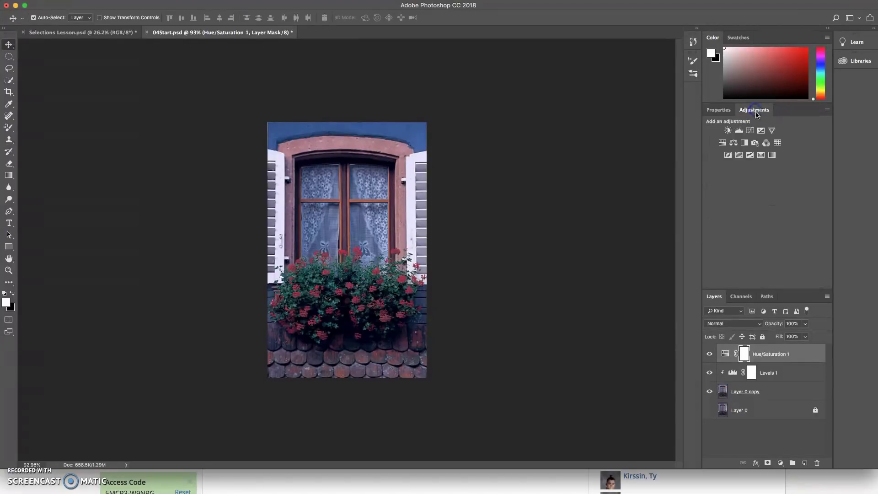
click(727, 131)
Add a Color Balance adjustment layer and set its midtones Cyan–Red value to +10.
click(754, 110)
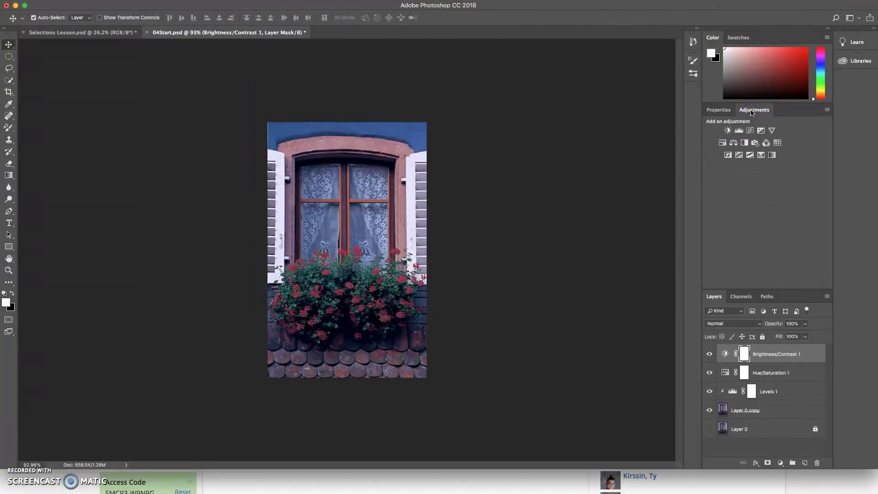
click(735, 144)
click(735, 145)
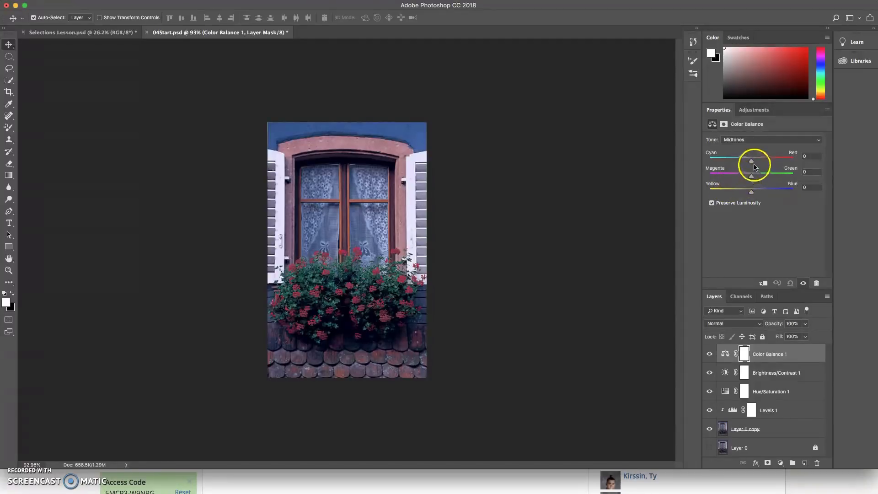
drag(754, 164, 761, 165)
drag(741, 164, 734, 164)
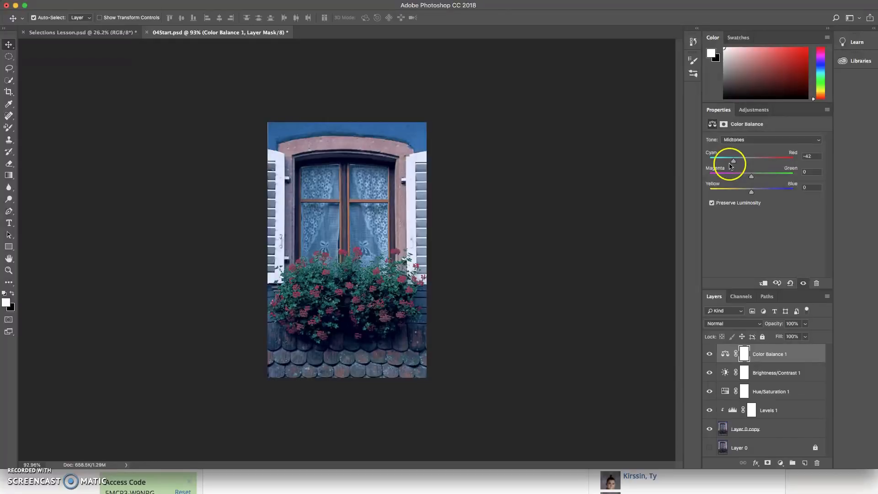
drag(733, 163, 743, 163)
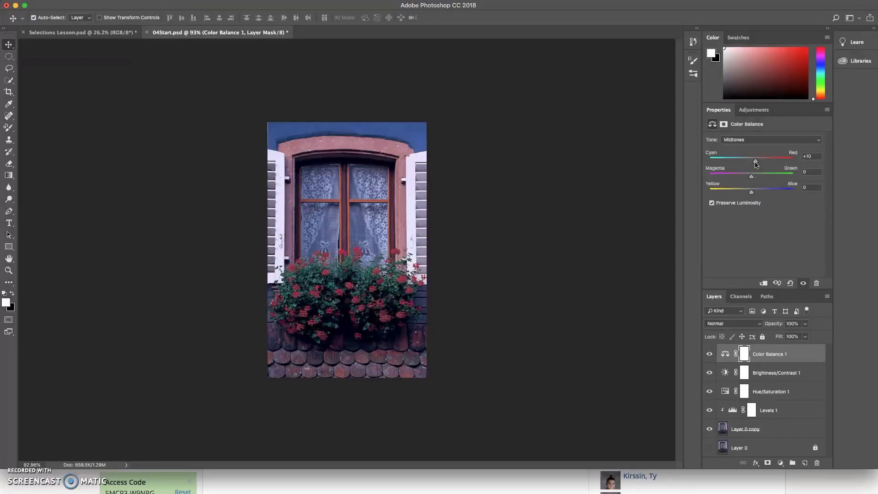
Look at the Color Balance highlights settings and try a Cyan–Red shift on the shadows.
click(745, 140)
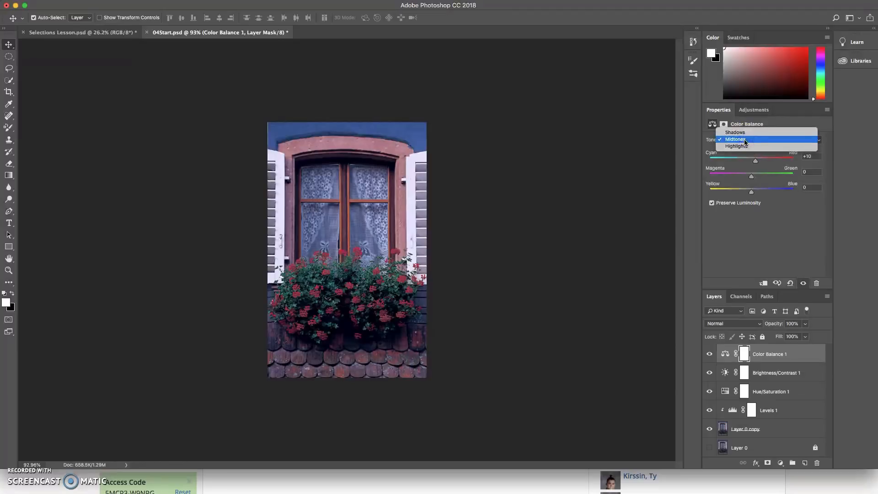
click(745, 147)
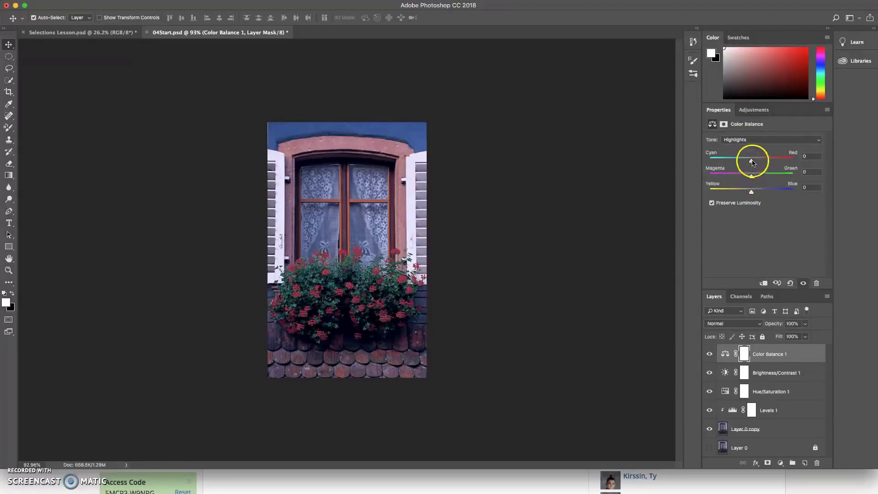
click(800, 139)
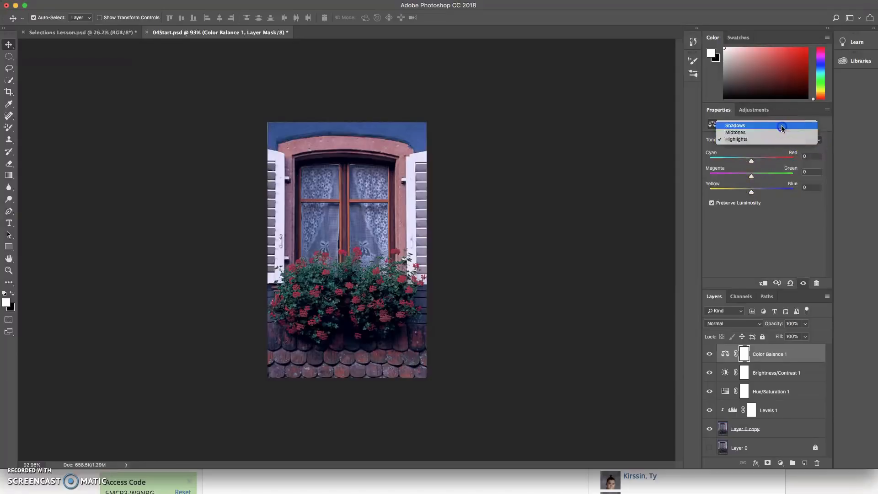
click(781, 129)
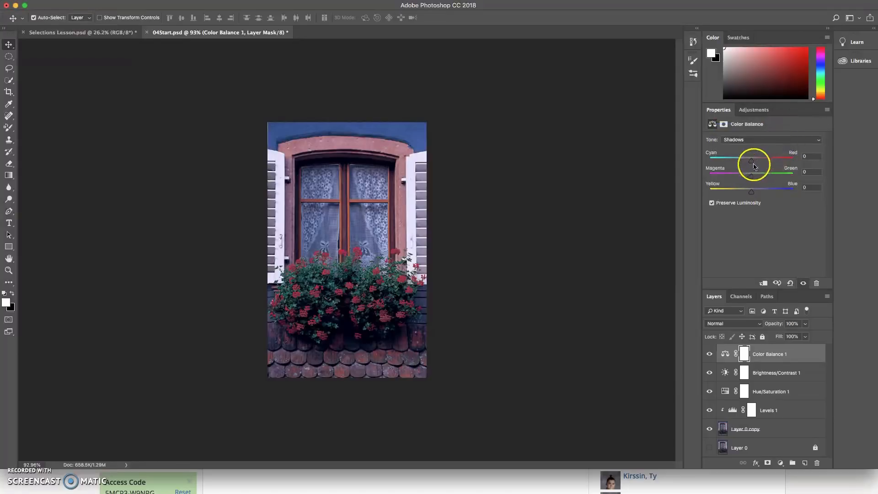
mouse_move(753, 163)
mouse_down()
mouse_move(771, 163)
mouse_move(751, 163)
mouse_up()
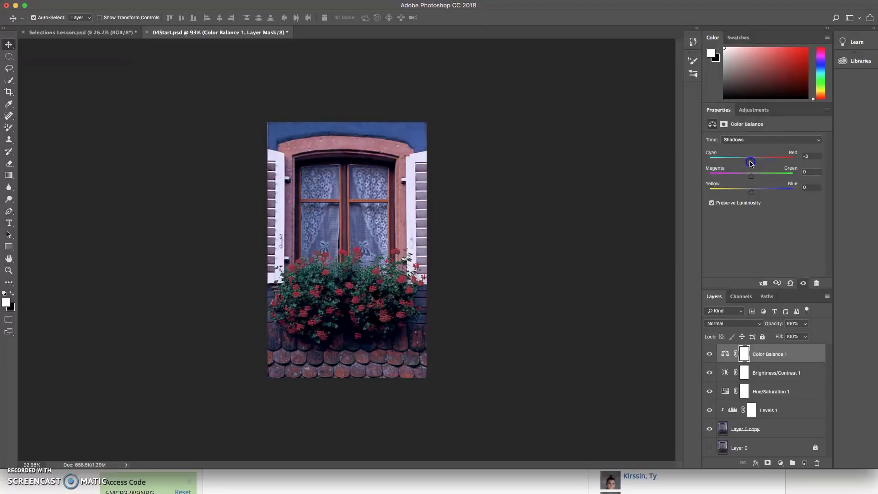
Review the Color Balance midtones and set the highlights Magenta–Green value to +9.
click(797, 140)
click(779, 147)
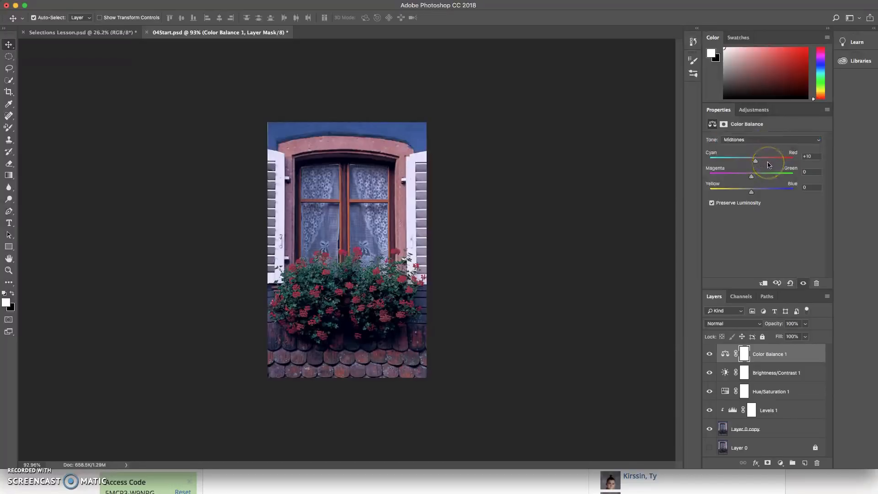
click(775, 141)
click(775, 148)
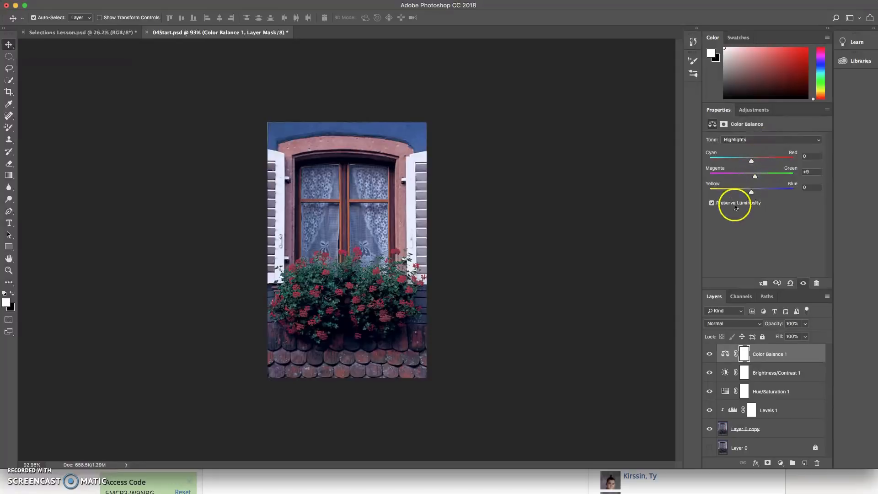
Clip the Color Balance layer to the layer below and inspect the Brightness/Contrast and Hue/Saturation layers.
click(764, 284)
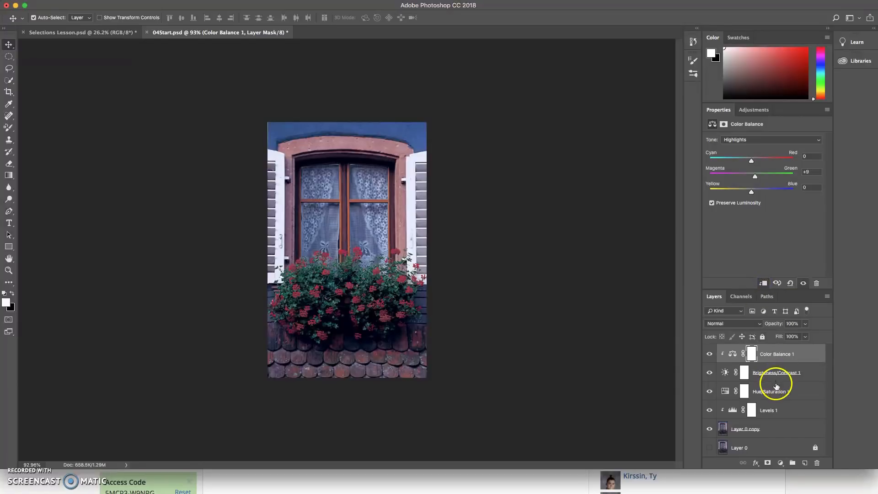
click(810, 376)
click(807, 393)
click(812, 375)
click(809, 392)
click(812, 376)
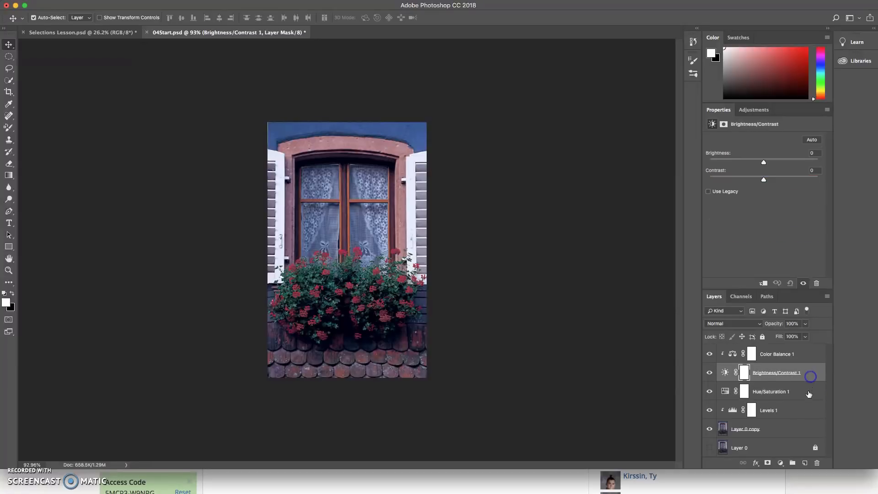
click(809, 392)
click(813, 379)
Delete the Brightness/Contrast and Hue/Saturation adjustment layers and select the Color Balance layer.
drag(808, 374, 817, 462)
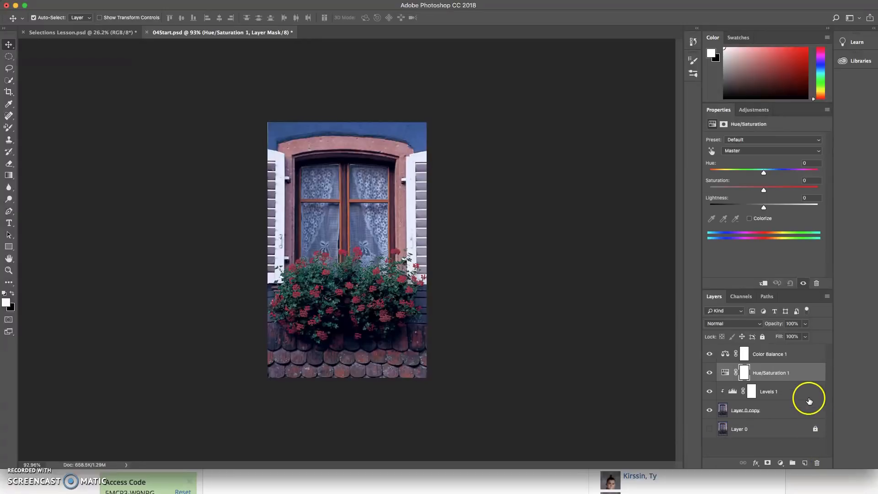
drag(808, 370, 818, 462)
click(774, 354)
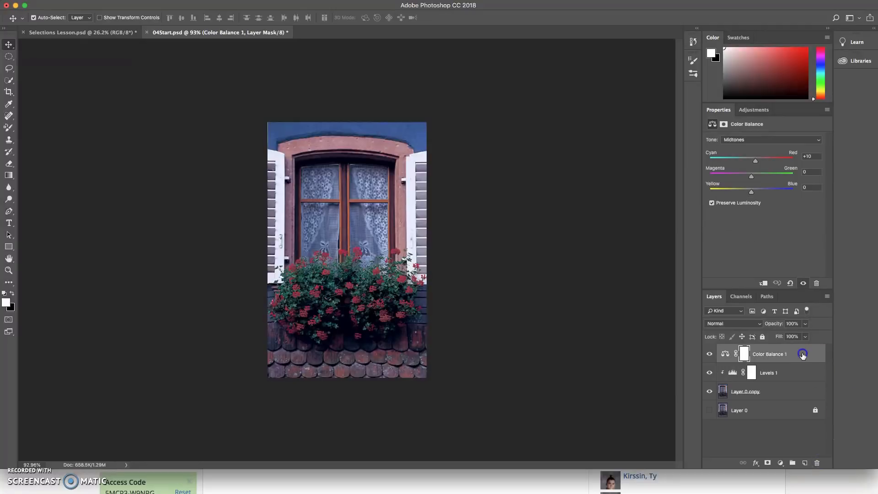
Clip the Color Balance adjustment to the layers below it so it affects only the duplicate photo.
click(763, 283)
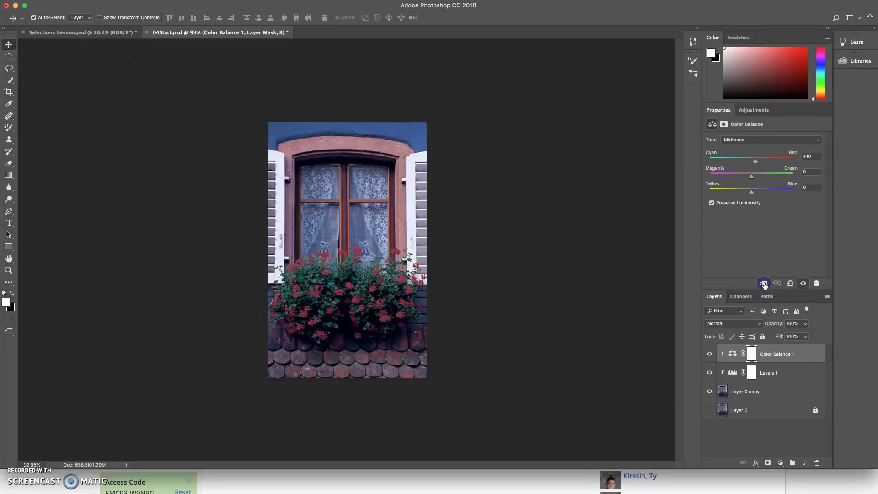
Compare the corrected duplicate with the original by toggling Layer 0 copy over the shown Layer 0, and hide Layer 0 again.
click(710, 410)
click(709, 392)
click(709, 392)
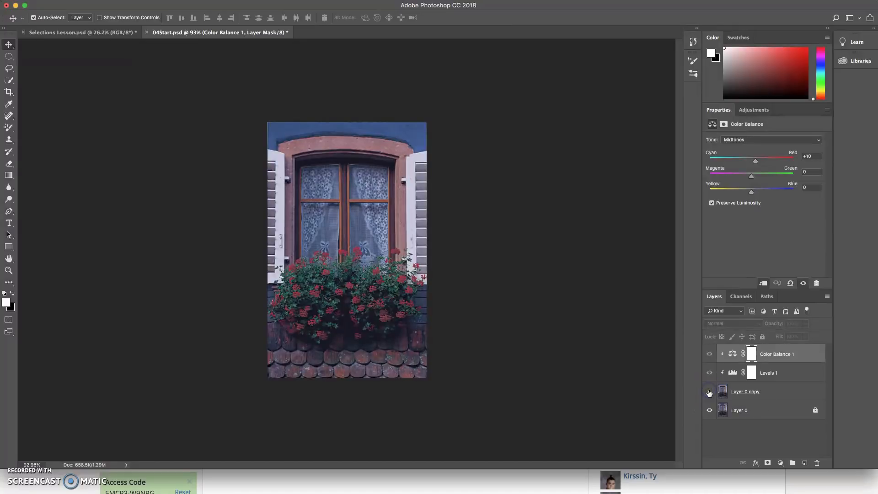
click(709, 392)
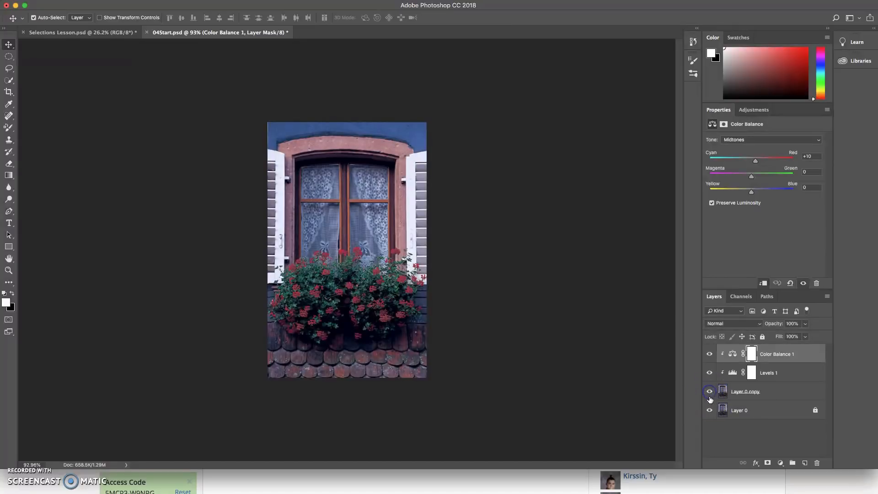
click(710, 392)
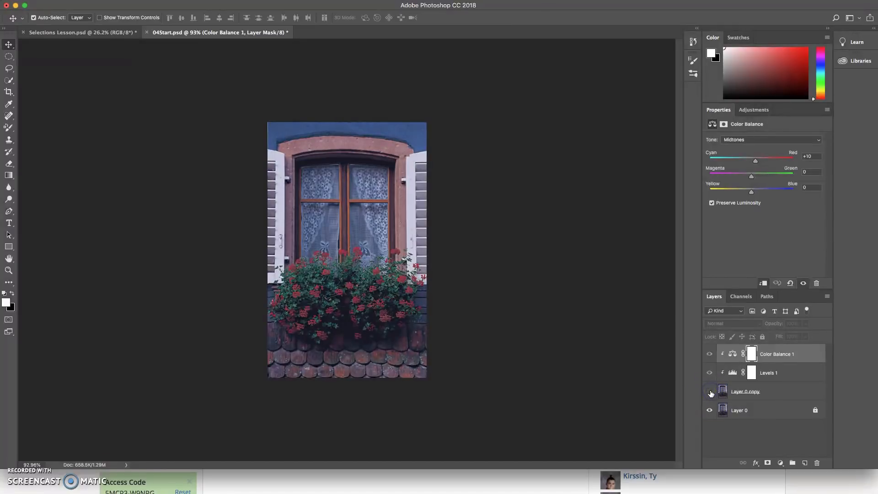
click(709, 392)
click(709, 392)
click(710, 392)
click(709, 392)
click(709, 392)
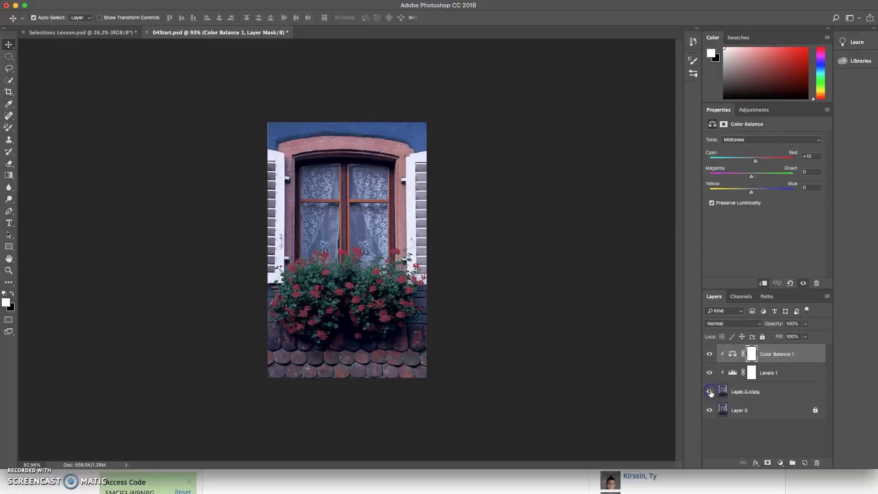
click(709, 410)
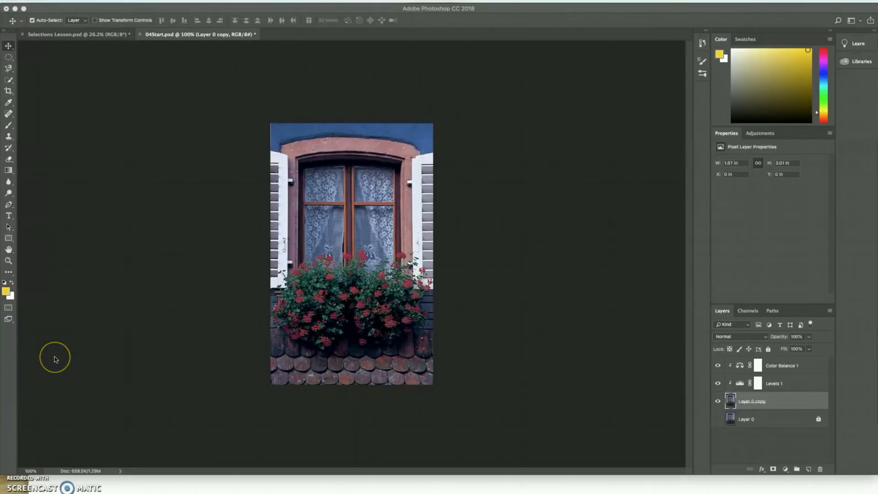
click(79, 346)
click(102, 293)
click(102, 293)
click(111, 118)
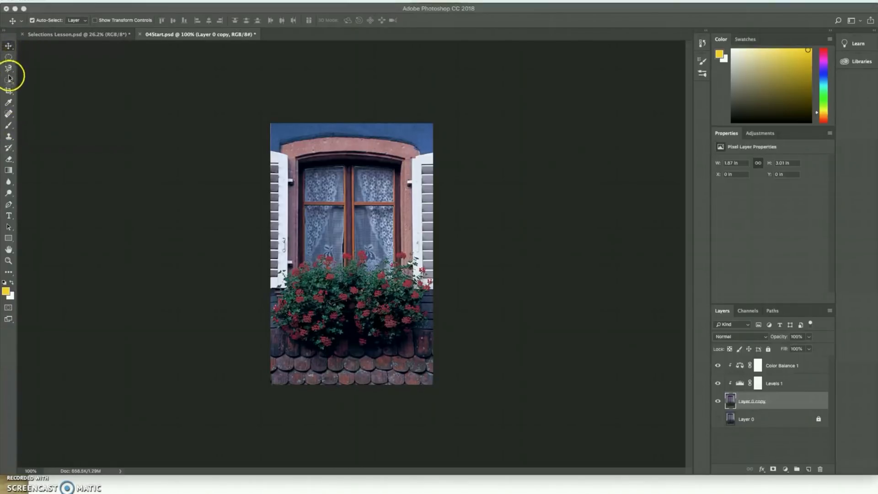
Choose the Color Replacement tool and set the foreground color to a bright magenta.
click(11, 128)
mouse_move(12, 129)
mouse_down()
mouse_move(55, 133)
mouse_move(59, 142)
mouse_up()
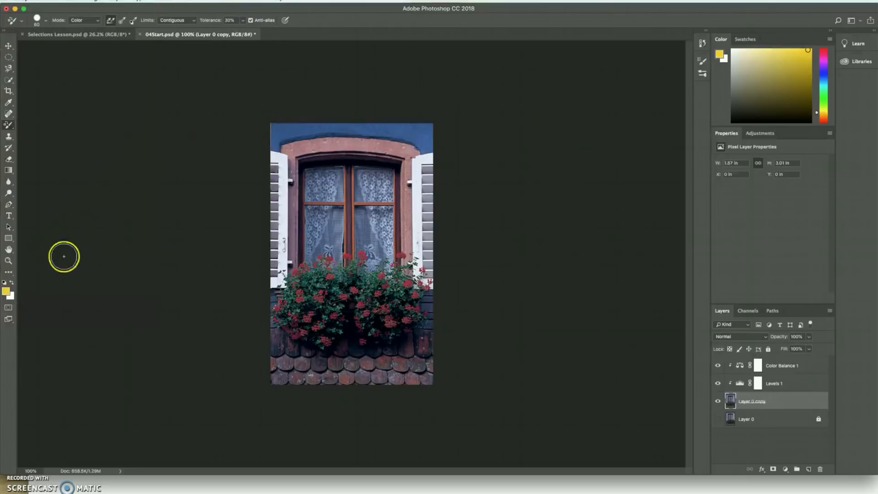
click(6, 291)
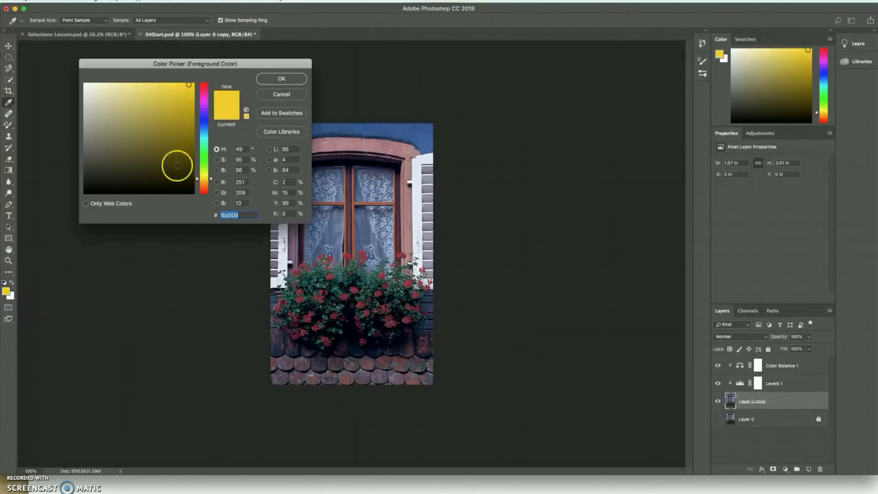
click(203, 101)
drag(188, 85, 194, 83)
click(277, 79)
key(b)
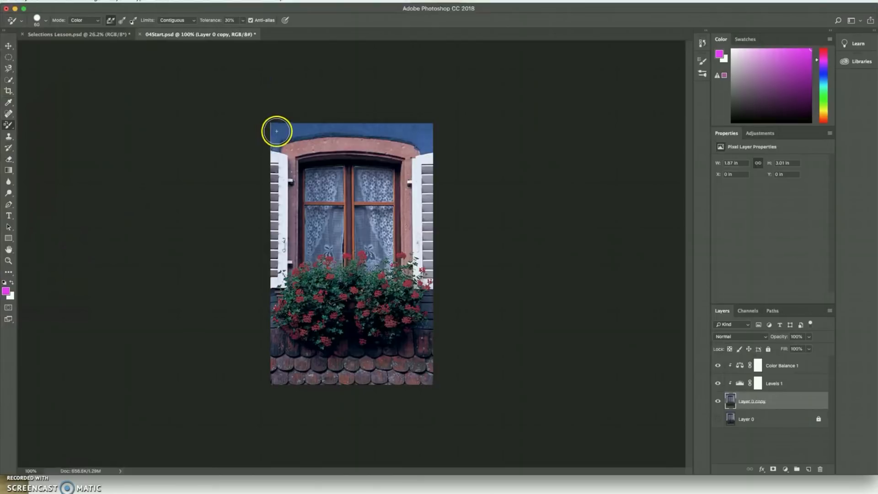
Try recoloring the blue wall above the window magenta with Color Replacement, undoing each of the two attempts.
mouse_move(278, 132)
mouse_down()
mouse_move(274, 144)
mouse_move(277, 133)
mouse_move(323, 125)
mouse_move(417, 132)
mouse_move(427, 143)
mouse_move(429, 131)
mouse_move(292, 122)
mouse_move(274, 133)
mouse_up()
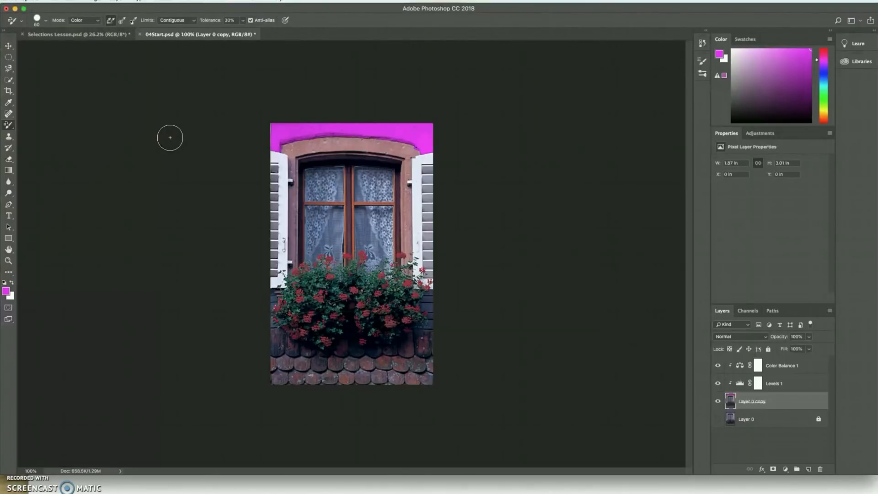
key(super+z)
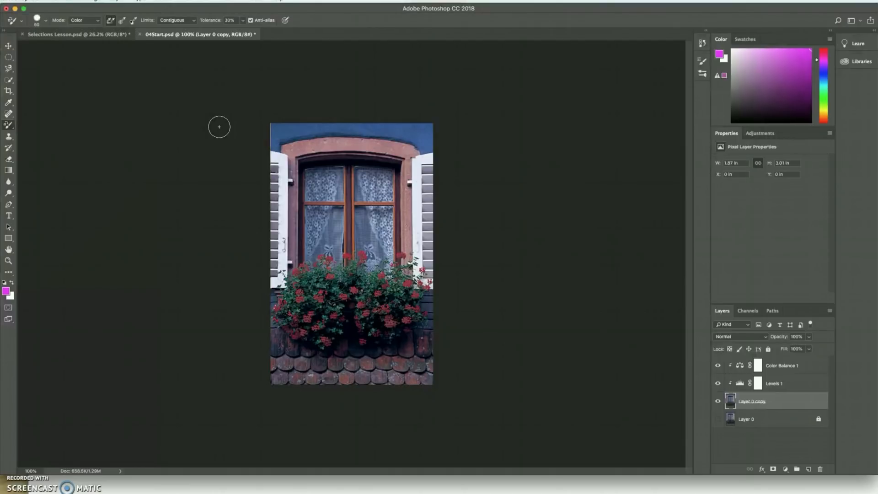
mouse_move(271, 133)
mouse_down()
mouse_move(296, 123)
mouse_move(385, 130)
mouse_up()
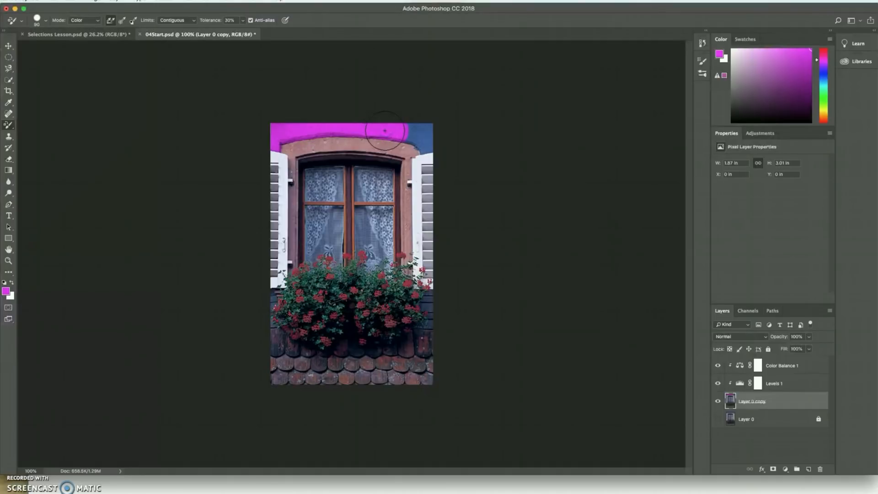
key(super+z)
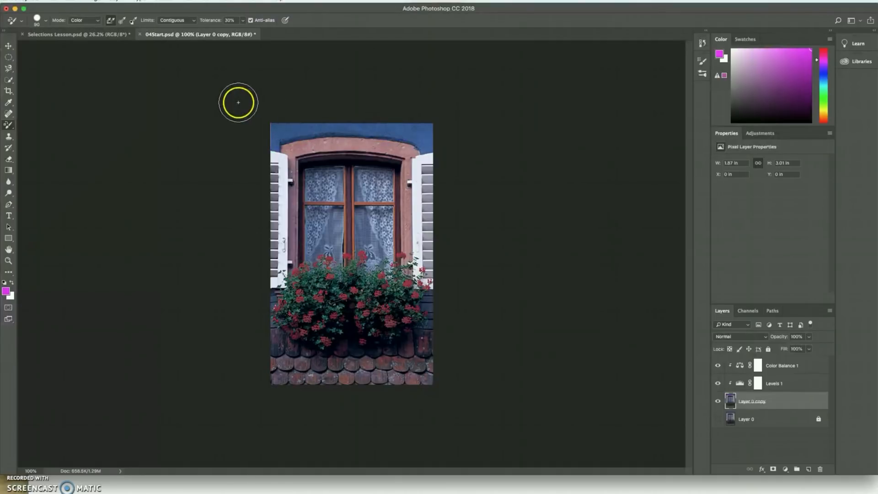
Try painting magenta onto the wall and window frame with a brush reduced to size 10, and undo the last stroke.
key(bracketleft)
key(bracketleft)
key(bracketleft)
key(bracketleft)
key(bracketleft)
key(bracketleft)
key(bracketleft)
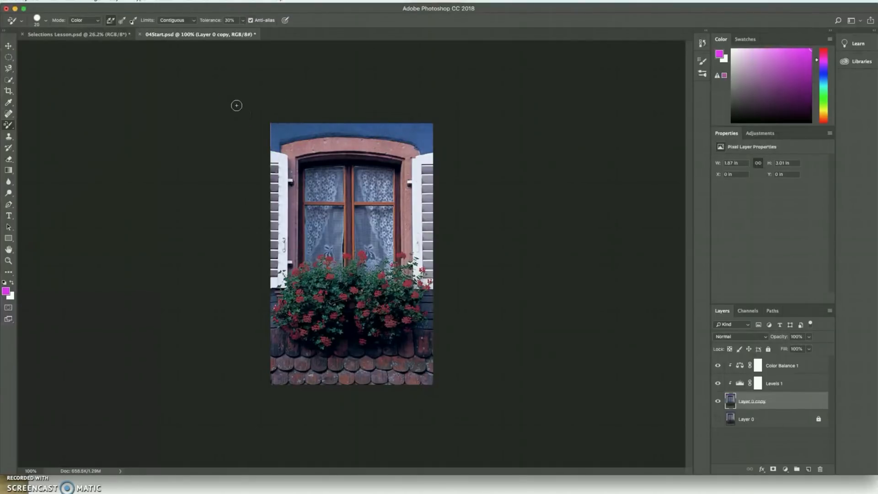
click(272, 132)
drag(277, 151, 280, 142)
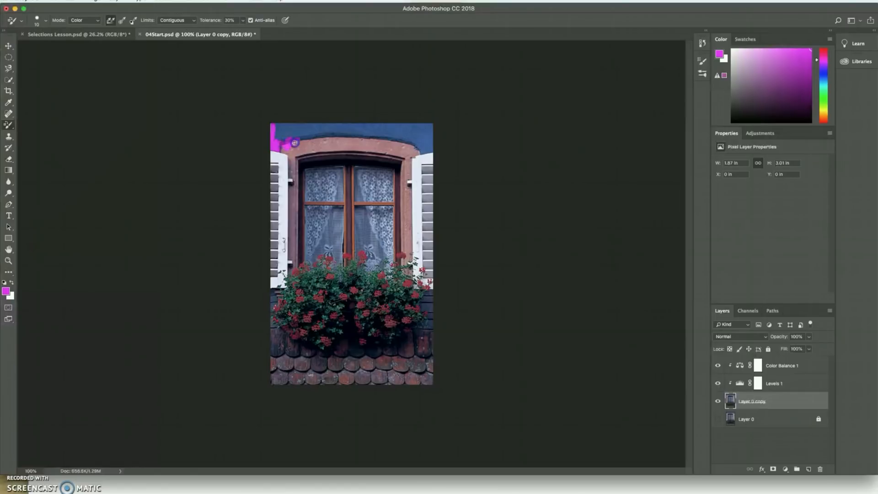
mouse_move(302, 143)
mouse_down()
mouse_move(291, 138)
mouse_move(333, 133)
mouse_move(273, 140)
mouse_up()
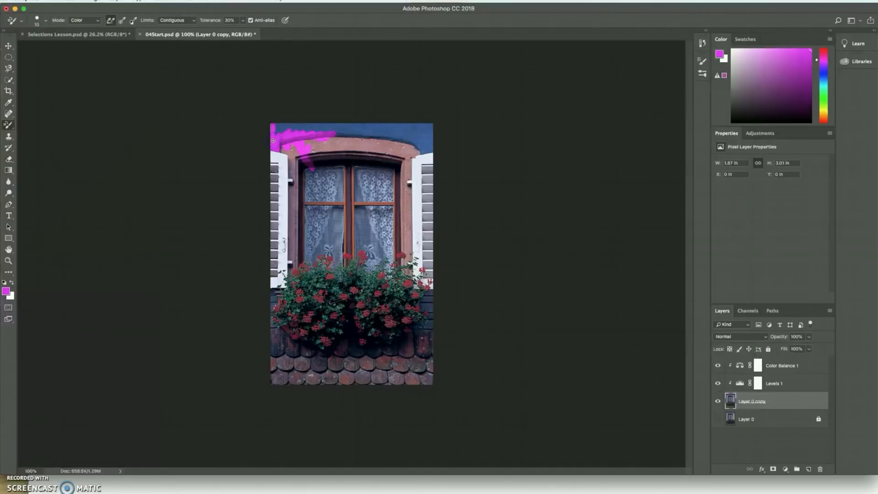
key(super+z)
Enlarge the brush to size 100, try recoloring the whole wall strip above the window magenta, and undo it.
key(bracketright)
key(bracketright)
key(bracketright)
key(bracketright)
key(bracketright)
key(bracketright)
key(bracketright)
mouse_move(263, 139)
mouse_down()
mouse_move(276, 128)
mouse_move(280, 138)
mouse_move(433, 133)
mouse_up()
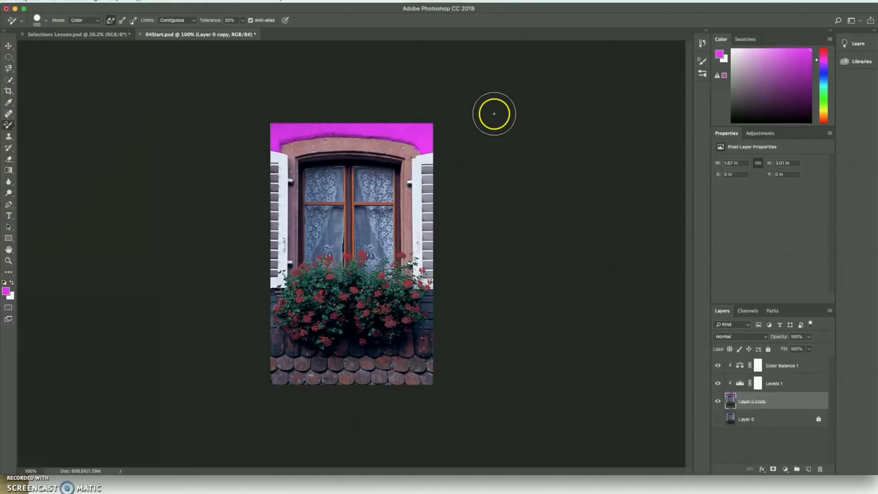
key(super+z)
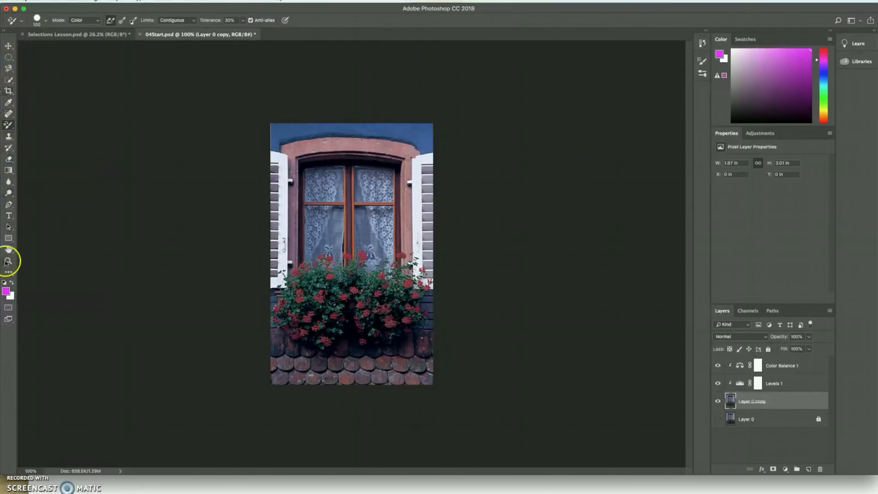
Sample foreground colors with the Eyedropper from the red flowers, the wooden window frame and the blue wall above the window.
click(9, 103)
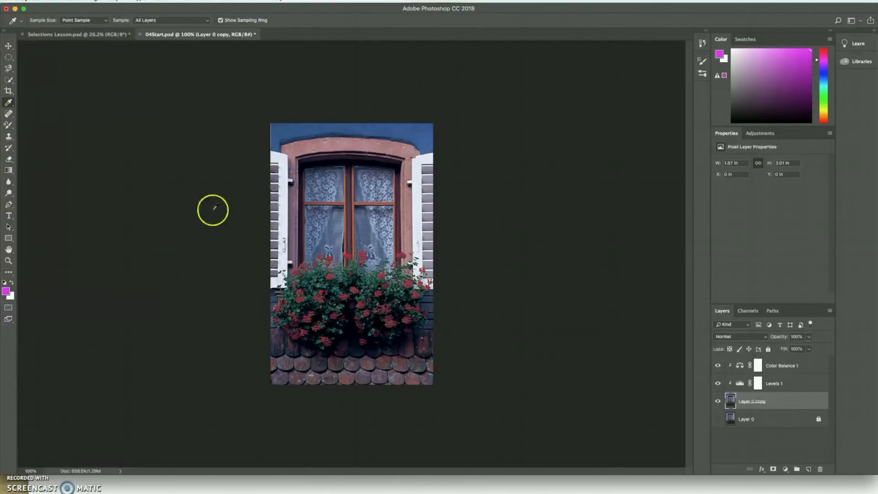
mouse_move(310, 298)
mouse_down()
mouse_move(322, 284)
mouse_move(321, 293)
mouse_up()
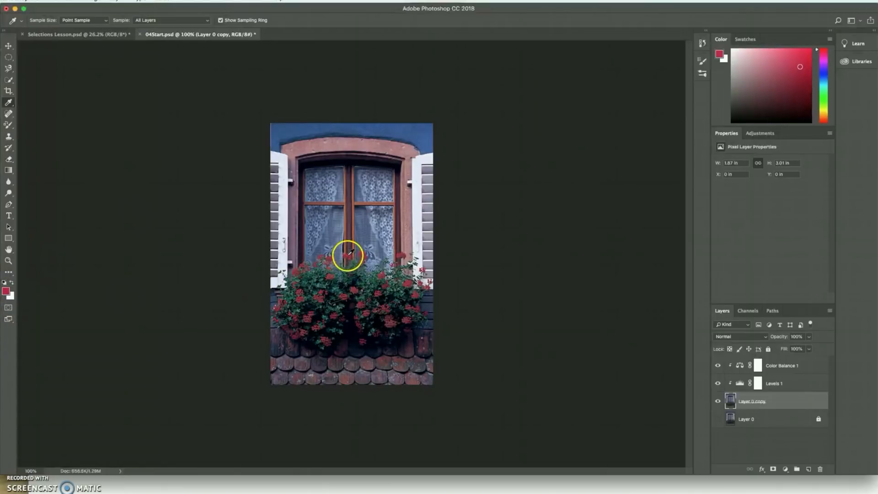
click(349, 222)
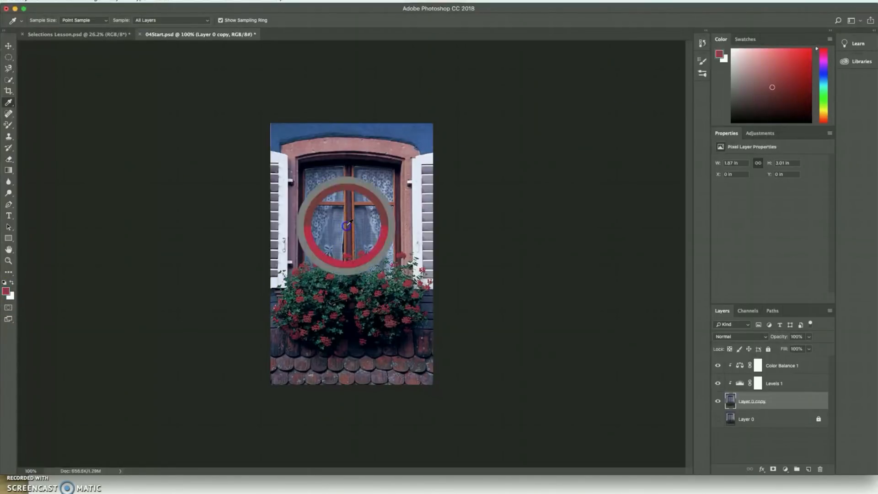
click(299, 127)
click(320, 130)
click(341, 124)
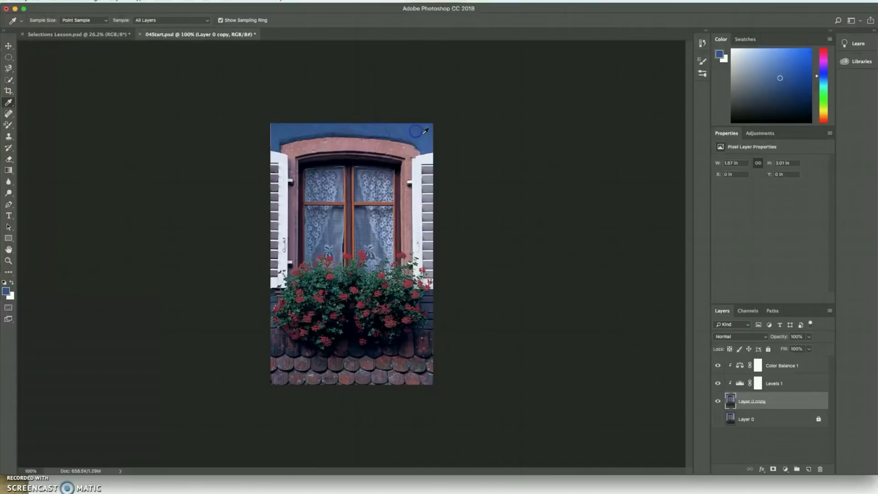
Sample the dark slate-blue wall beside the flowers and recolor the wall above the window with it using Color Replacement at brush size 100.
click(428, 305)
click(428, 305)
click(429, 304)
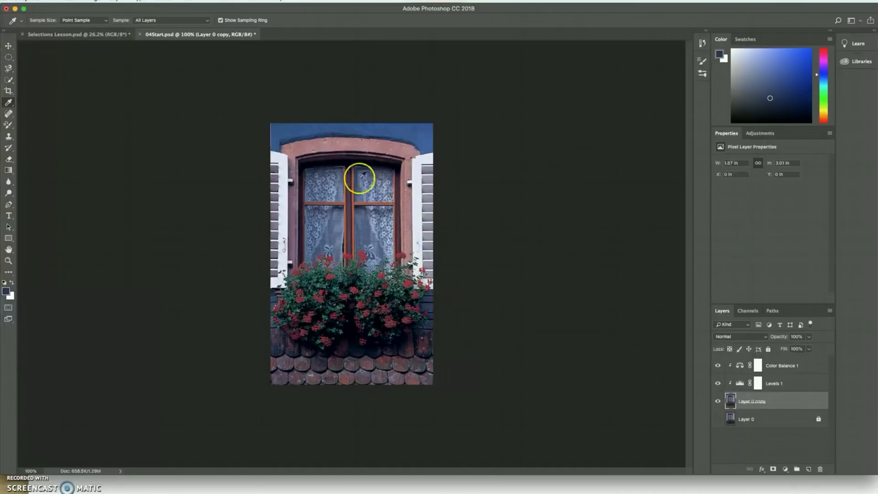
drag(9, 124, 44, 142)
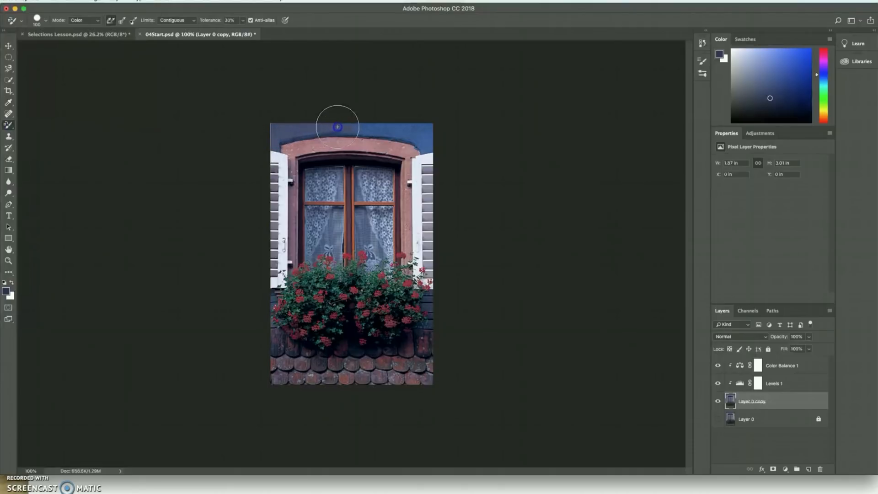
mouse_move(378, 129)
mouse_down()
mouse_move(433, 136)
mouse_move(423, 125)
mouse_move(276, 134)
mouse_up()
mouse_move(424, 104)
mouse_down()
mouse_move(459, 122)
mouse_move(422, 130)
mouse_move(457, 233)
mouse_move(435, 300)
mouse_move(419, 130)
mouse_move(266, 288)
mouse_move(363, 102)
mouse_move(427, 294)
mouse_move(215, 118)
mouse_move(254, 249)
mouse_move(271, 270)
mouse_up()
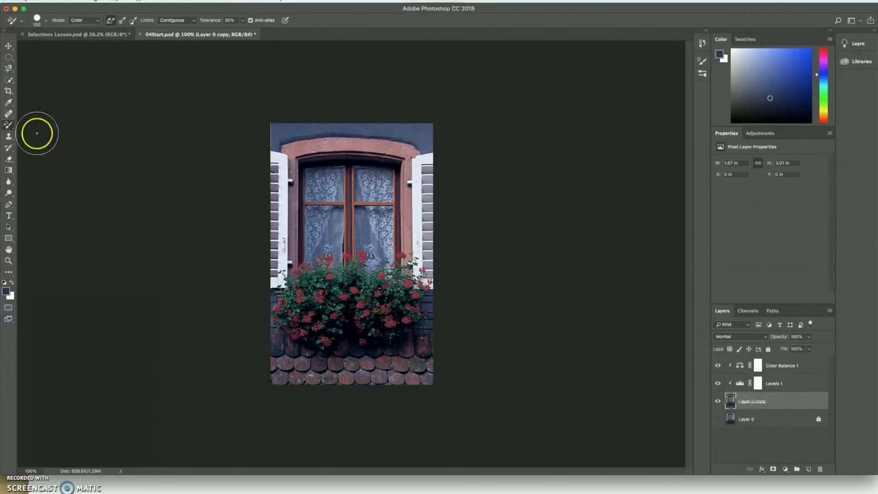
click(8, 102)
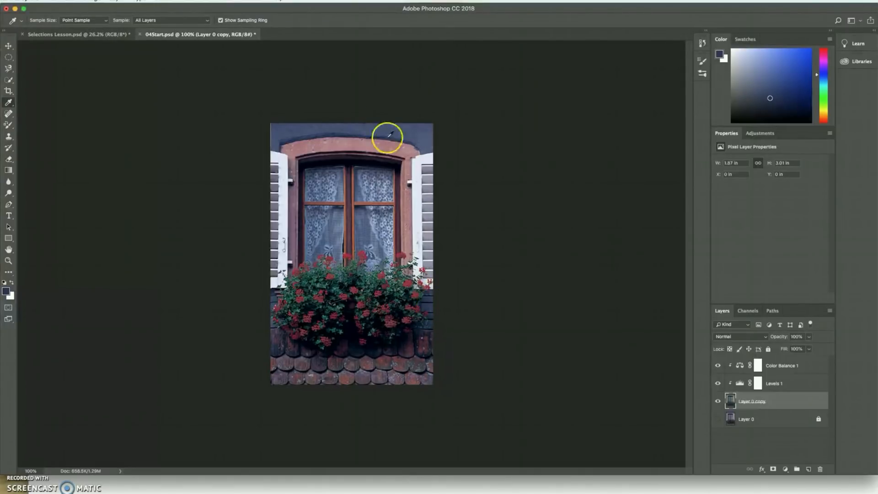
click(7, 126)
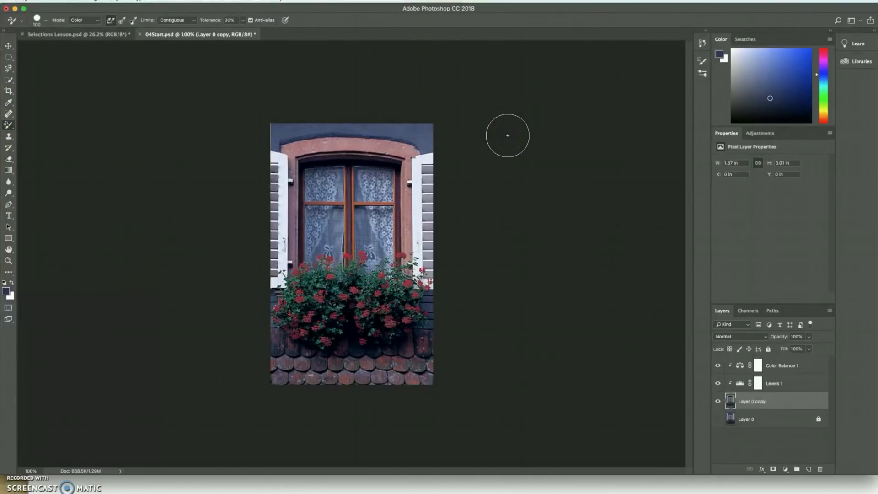
click(341, 84)
click(14, 58)
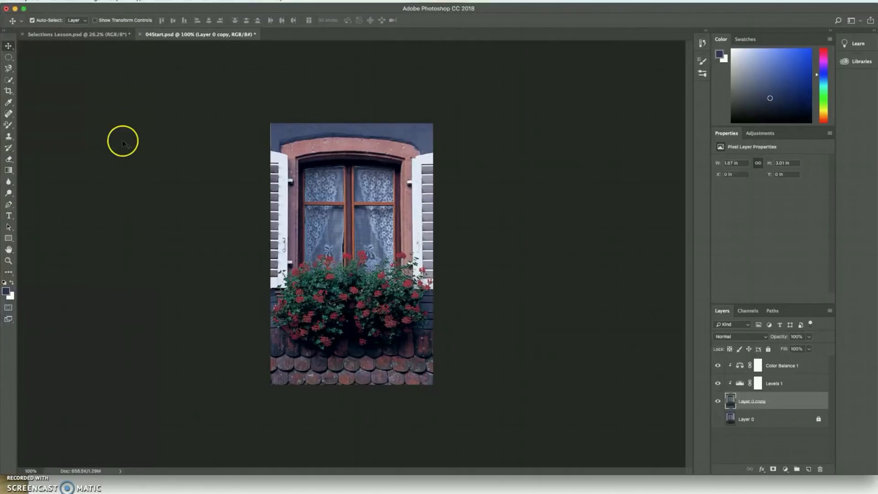
Try lightening the window and its surroundings with the Dodge tool at Midtones, 50% exposure, and revert to the Color Replacement history state.
click(13, 197)
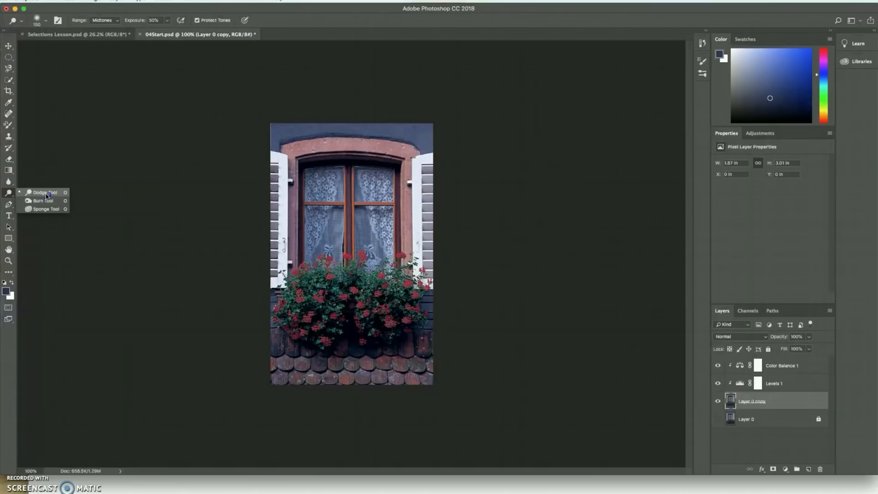
click(45, 195)
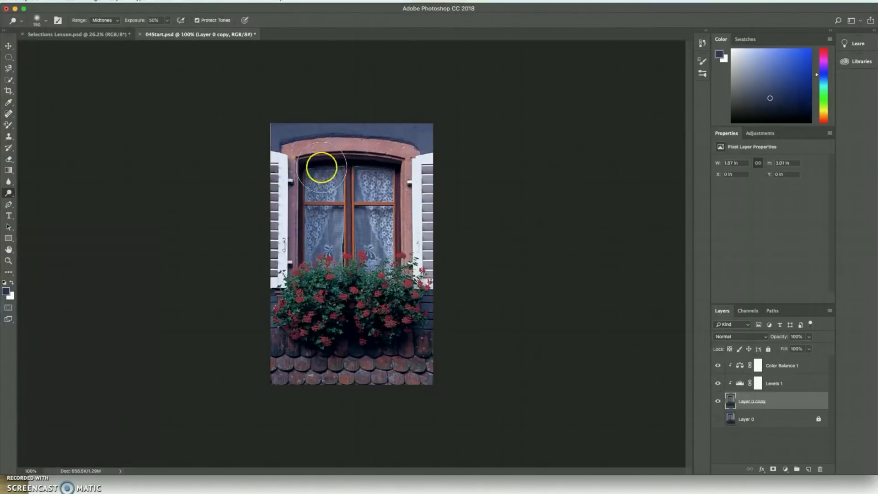
mouse_move(315, 178)
mouse_down()
mouse_move(379, 164)
mouse_move(352, 196)
mouse_move(313, 197)
mouse_move(378, 178)
mouse_move(310, 189)
mouse_move(385, 174)
mouse_move(297, 204)
mouse_move(313, 169)
mouse_move(297, 158)
mouse_move(271, 238)
mouse_move(300, 195)
mouse_move(269, 276)
mouse_move(342, 242)
mouse_move(283, 267)
mouse_move(319, 249)
mouse_move(329, 230)
mouse_move(305, 240)
mouse_move(335, 213)
mouse_move(410, 224)
mouse_up()
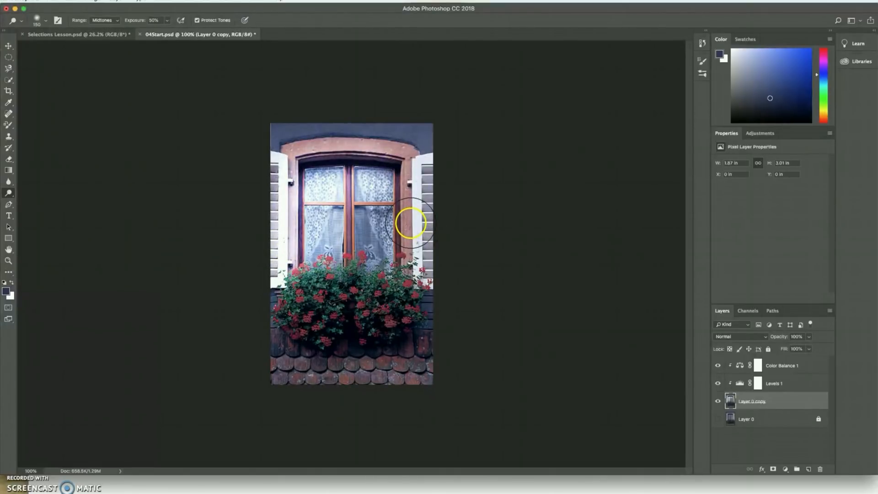
click(702, 43)
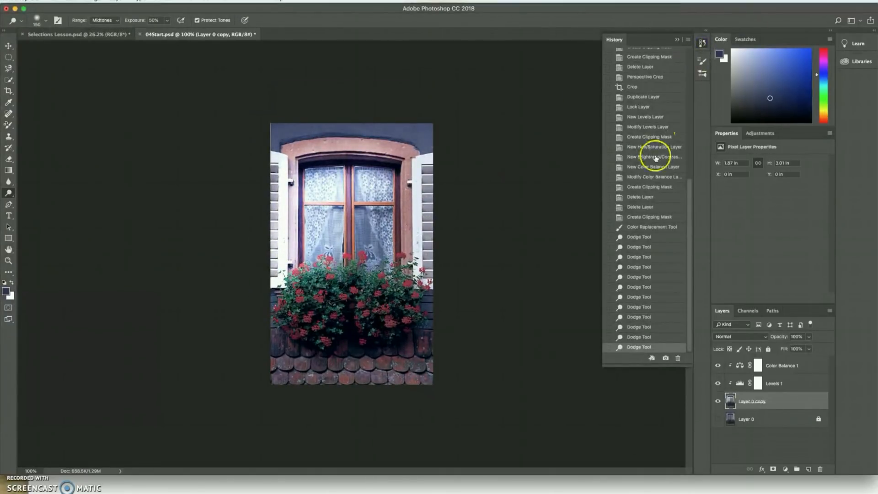
click(646, 227)
click(677, 41)
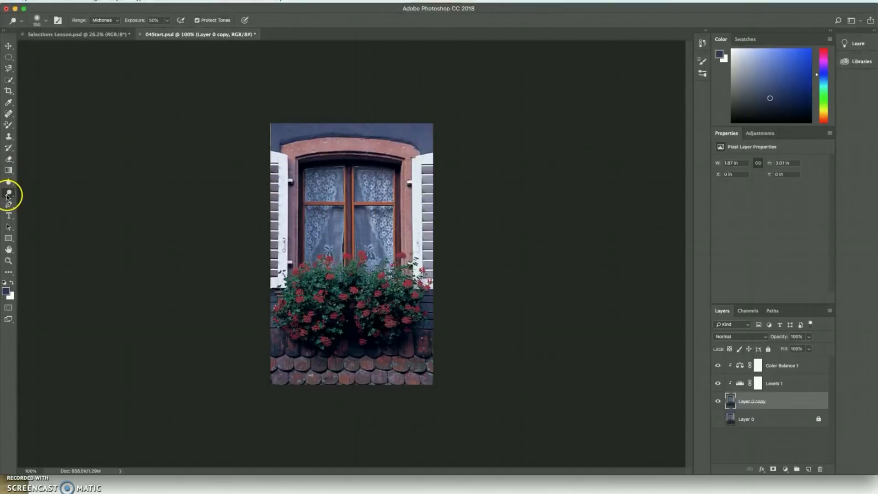
Set the Dodge tool to the Highlights range with 10% exposure.
click(107, 21)
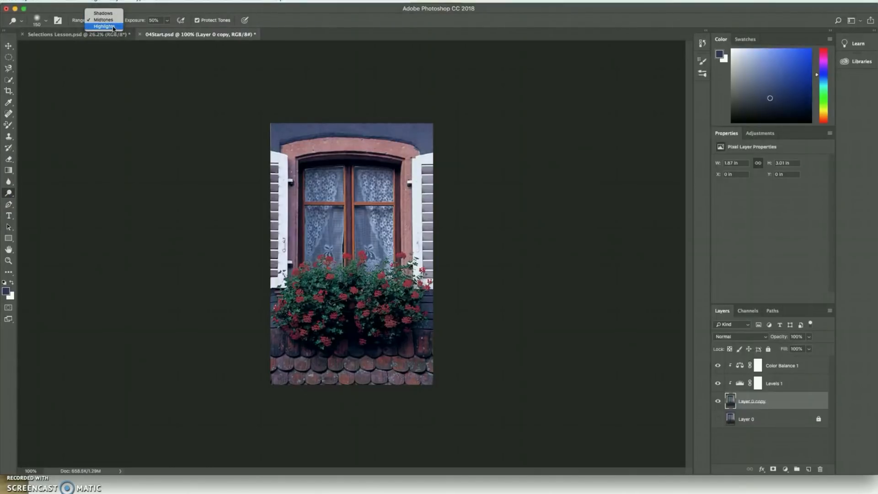
click(113, 27)
click(160, 20)
click(168, 22)
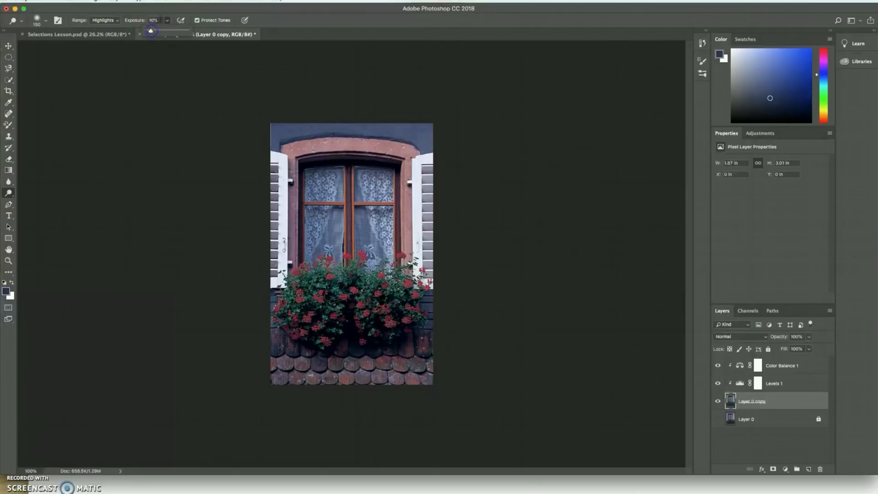
click(161, 20)
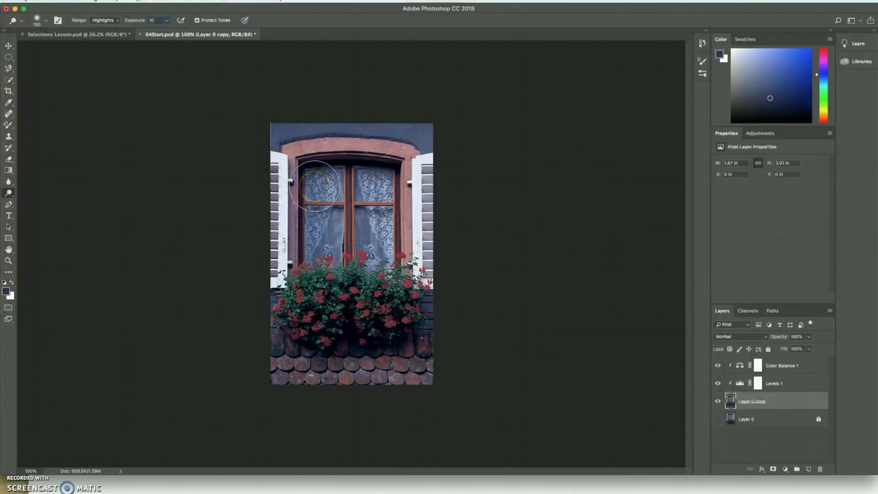
Try dodging the lace curtains with the size 150 brush, and revert to the Color Replacement history state.
mouse_move(314, 186)
mouse_down()
mouse_move(299, 173)
mouse_move(324, 188)
mouse_up()
mouse_move(319, 225)
mouse_down()
mouse_move(321, 186)
mouse_move(378, 181)
mouse_move(375, 219)
mouse_move(384, 233)
mouse_move(377, 232)
mouse_move(378, 185)
mouse_move(325, 182)
mouse_up()
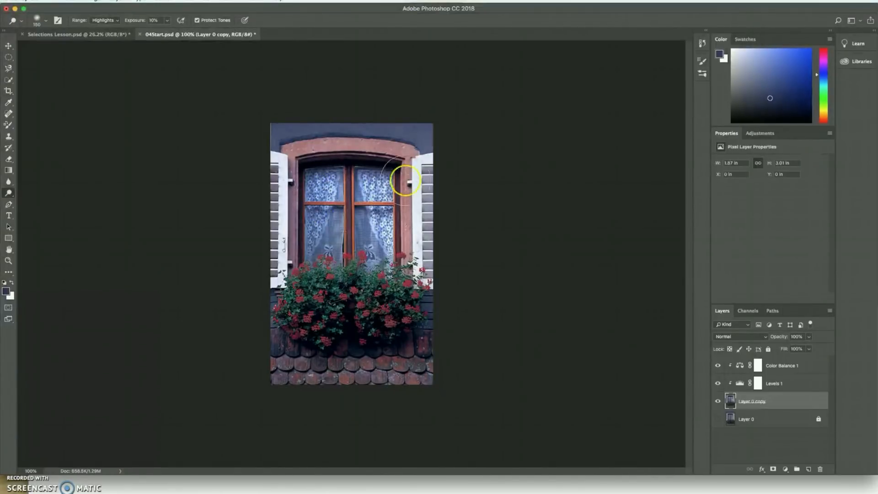
drag(305, 230, 317, 216)
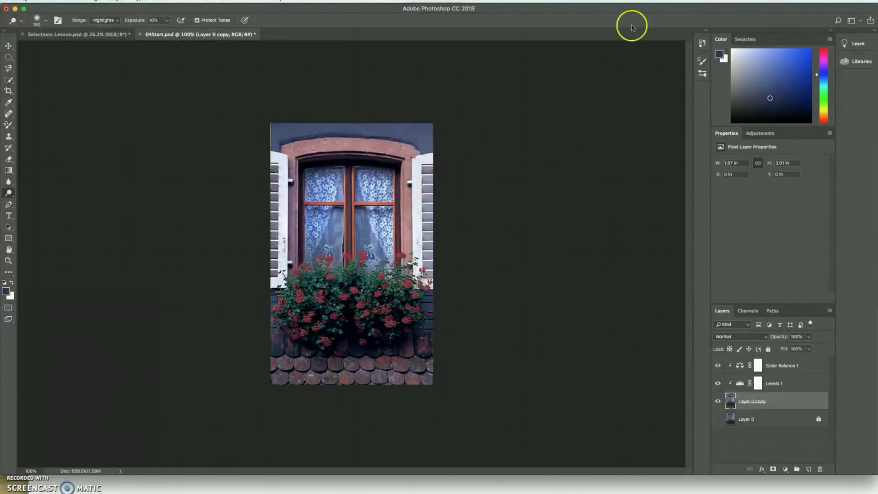
click(700, 44)
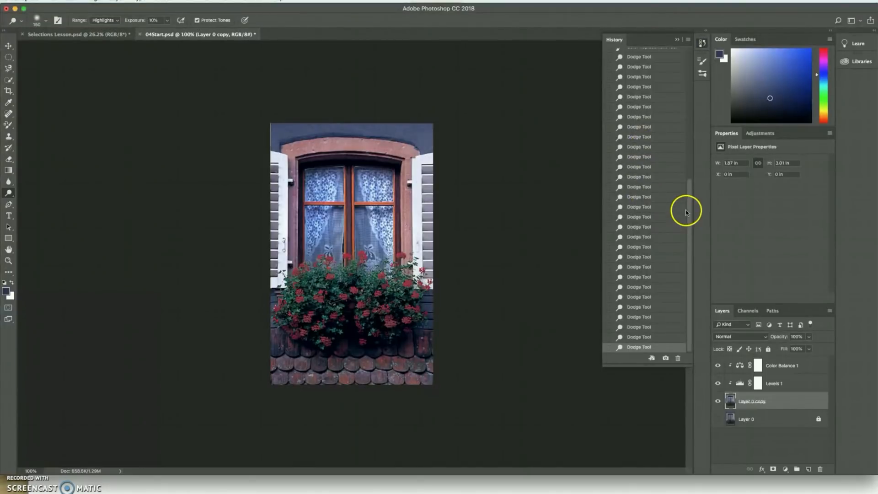
drag(689, 215, 692, 174)
click(661, 115)
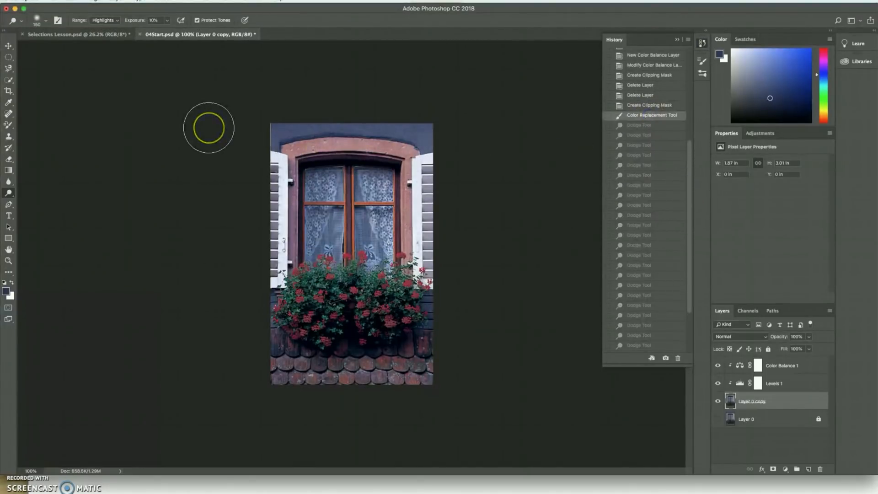
Lighten the lace curtains in all the window panes using the Dodge tool with a smaller brush of about size 35.
mouse_move(332, 176)
mouse_down()
mouse_move(328, 186)
mouse_move(315, 178)
mouse_up()
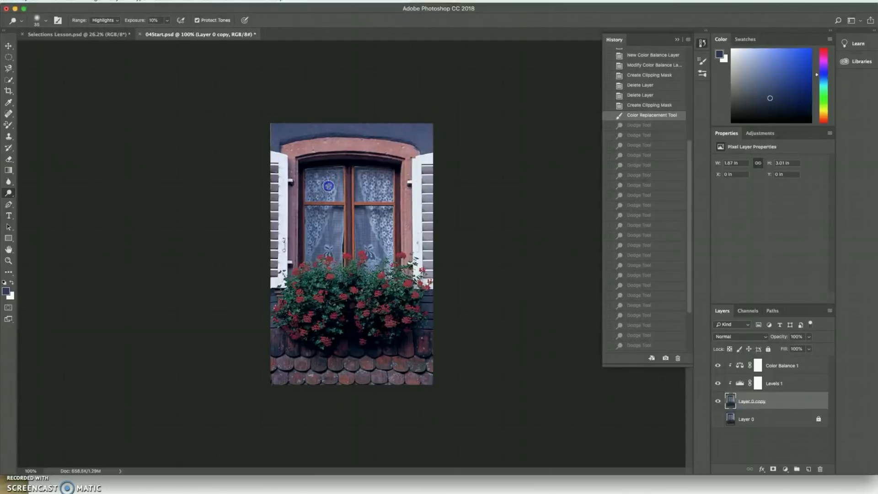
drag(324, 179, 322, 181)
drag(320, 210, 312, 243)
drag(369, 176, 368, 197)
mouse_move(374, 231)
mouse_down()
mouse_move(371, 212)
mouse_move(385, 237)
mouse_up()
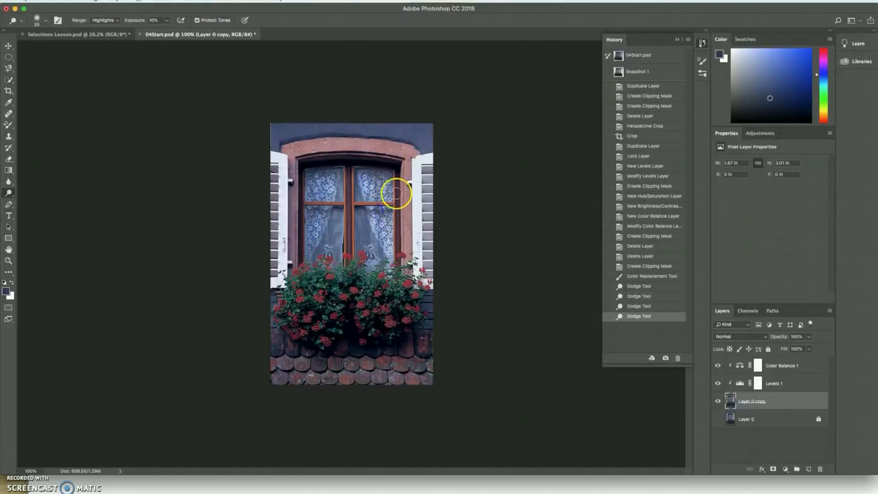
drag(319, 223, 313, 248)
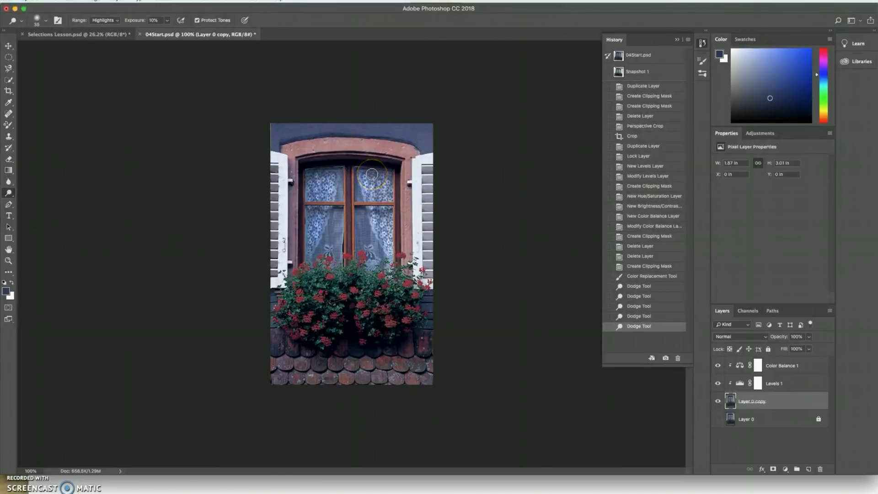
Try darkening the curtains with the Burn tool at Shadows, 50% exposure, and revert to the last Dodge history state.
click(8, 193)
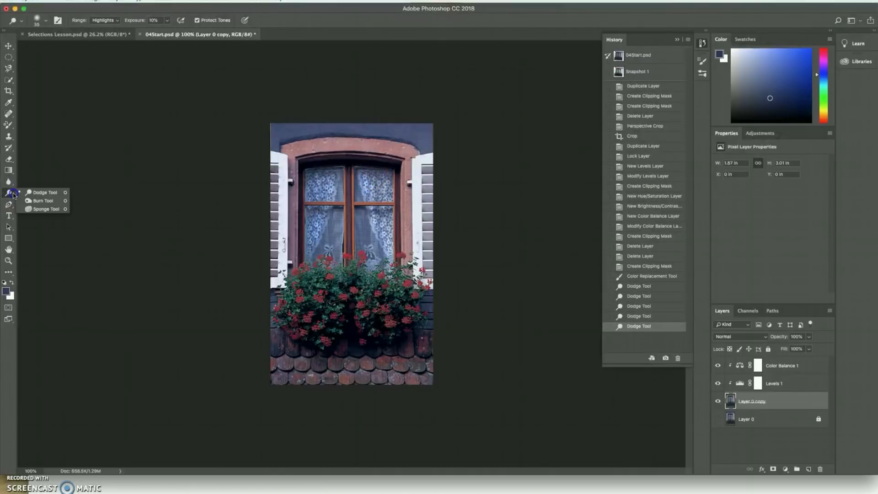
click(30, 200)
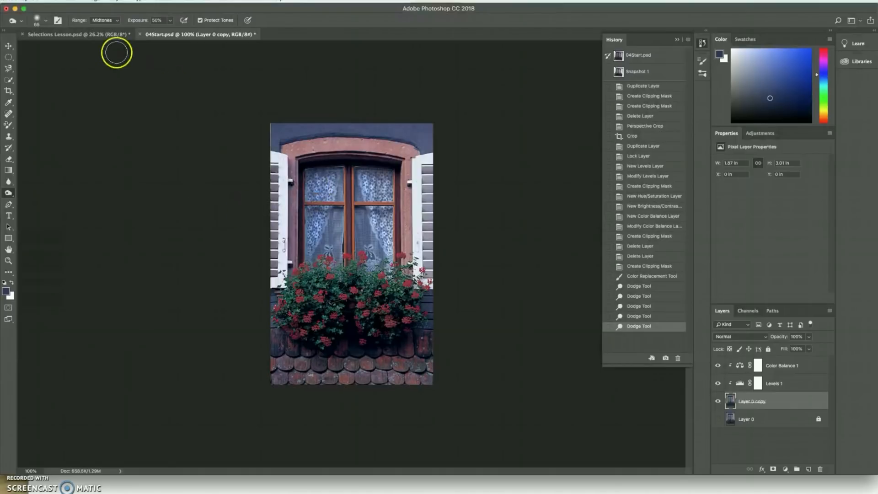
click(116, 23)
click(102, 13)
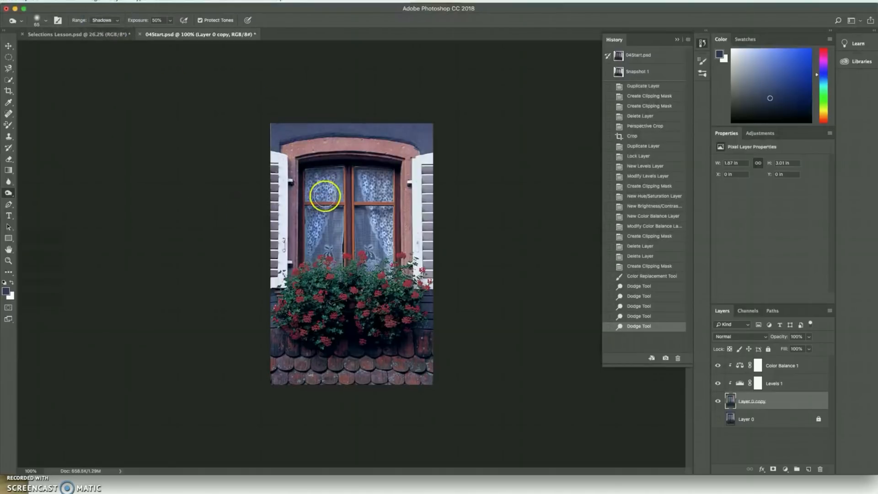
mouse_move(320, 188)
mouse_down()
mouse_move(331, 179)
mouse_move(308, 180)
mouse_move(320, 197)
mouse_move(334, 197)
mouse_move(311, 244)
mouse_up()
drag(384, 170, 388, 249)
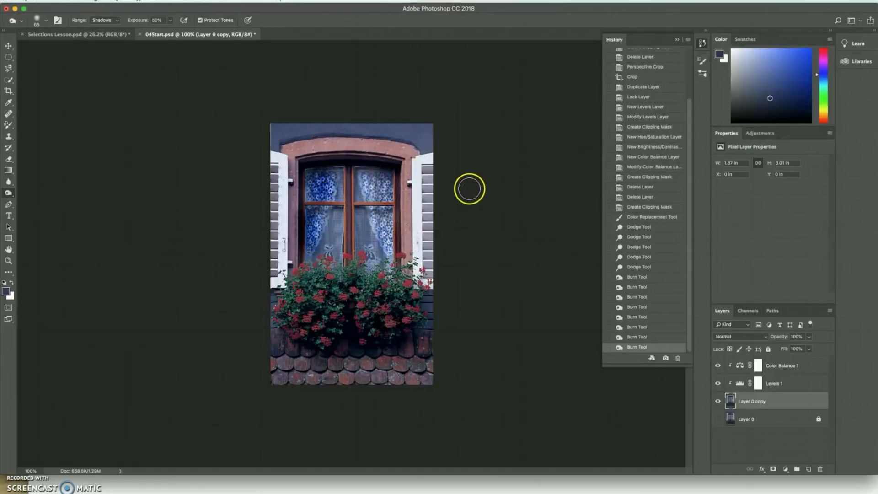
click(659, 268)
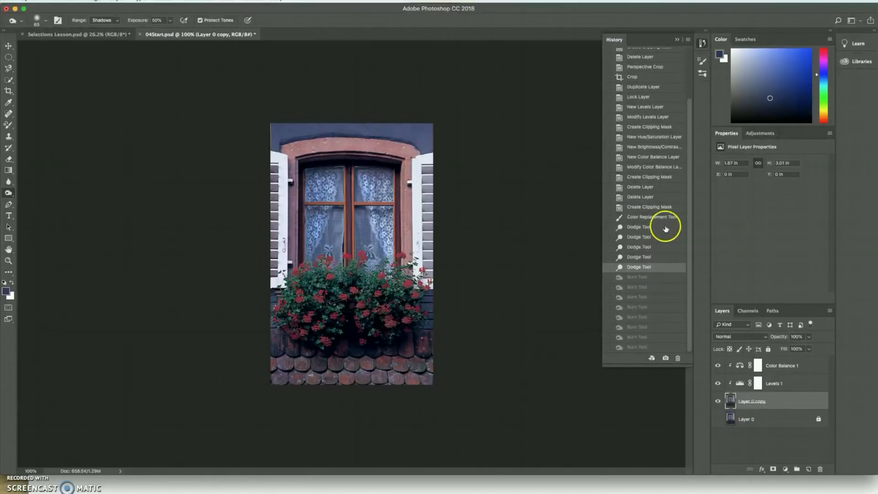
click(678, 39)
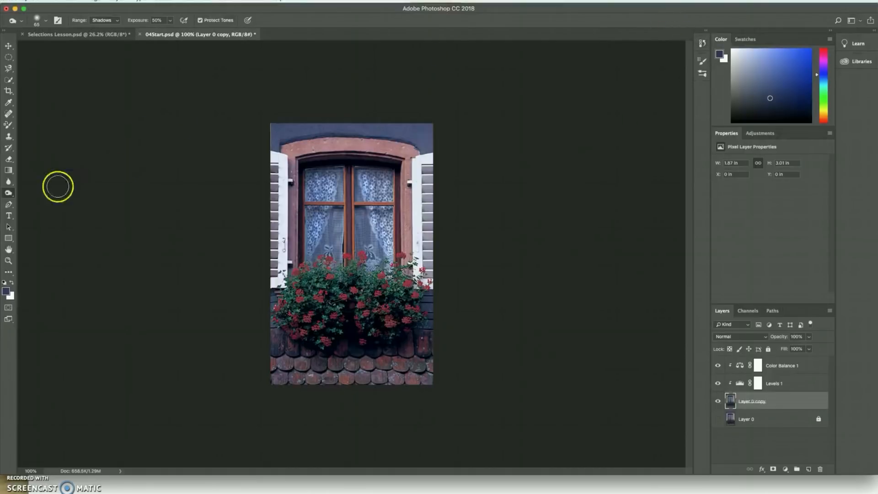
Try desaturating the curtains and flowers with the Sponge tool at 50% flow, and revert to the last Dodge history state.
click(9, 193)
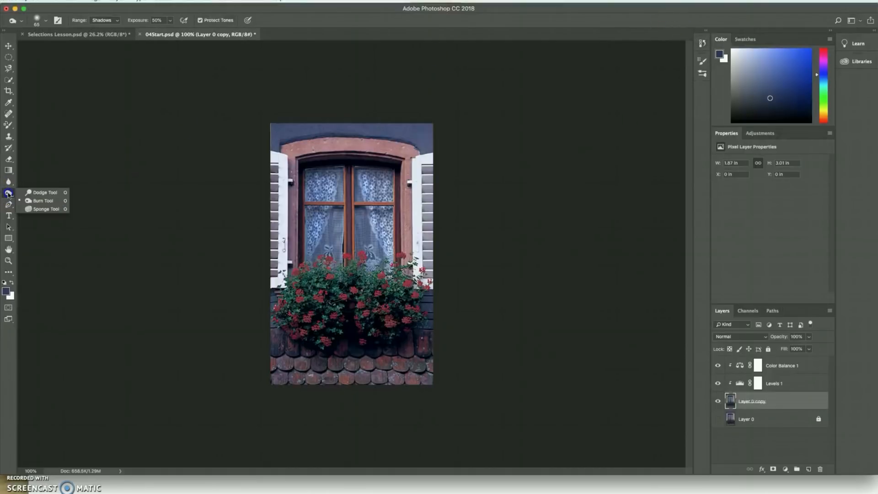
click(37, 208)
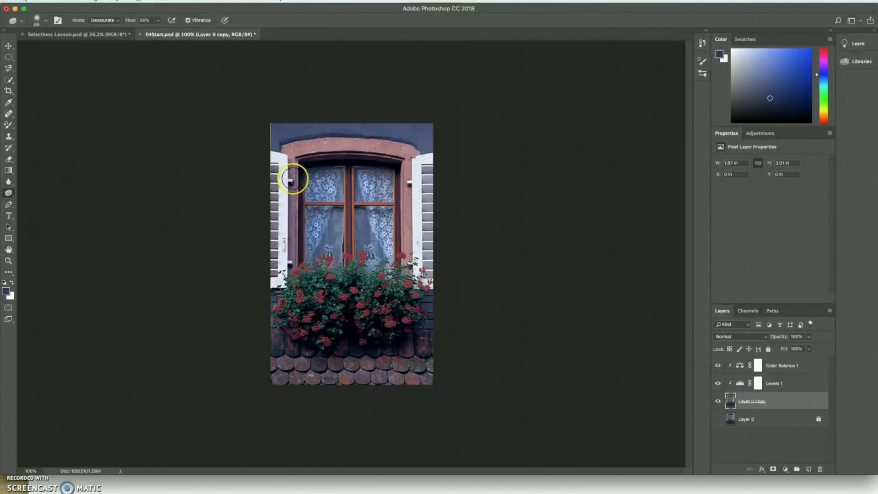
mouse_move(317, 178)
mouse_down()
mouse_move(323, 174)
mouse_move(324, 190)
mouse_up()
click(324, 257)
mouse_move(324, 256)
mouse_down()
mouse_move(340, 276)
mouse_move(358, 264)
mouse_move(335, 269)
mouse_move(339, 282)
mouse_move(354, 278)
mouse_move(355, 298)
mouse_move(408, 245)
mouse_move(426, 265)
mouse_move(453, 220)
mouse_move(376, 331)
mouse_move(427, 298)
mouse_move(354, 285)
mouse_move(361, 274)
mouse_move(355, 295)
mouse_move(307, 299)
mouse_move(299, 289)
mouse_move(303, 300)
mouse_move(315, 297)
mouse_move(327, 331)
mouse_move(346, 308)
mouse_move(327, 248)
mouse_move(333, 232)
mouse_move(289, 262)
mouse_move(302, 245)
mouse_move(418, 271)
mouse_up()
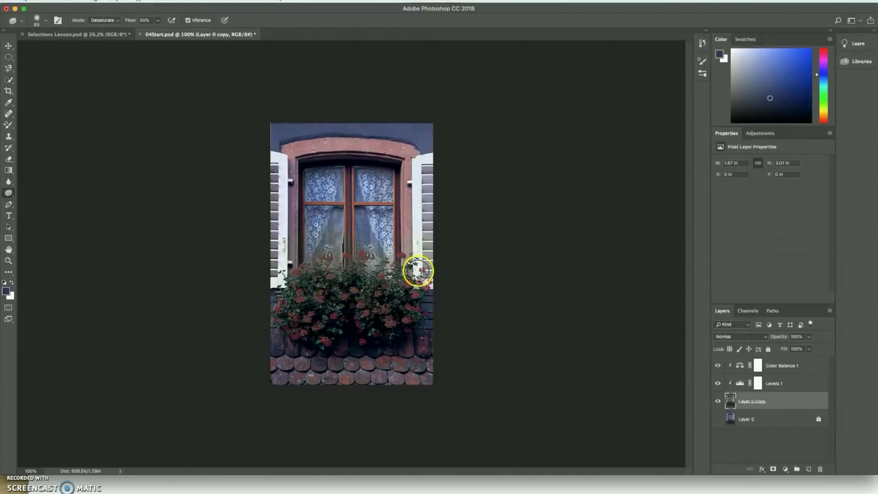
click(702, 43)
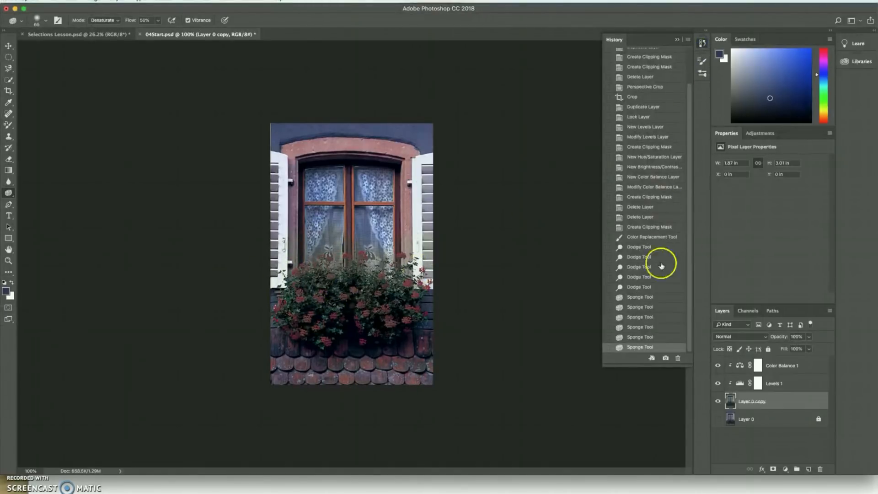
click(652, 287)
click(677, 39)
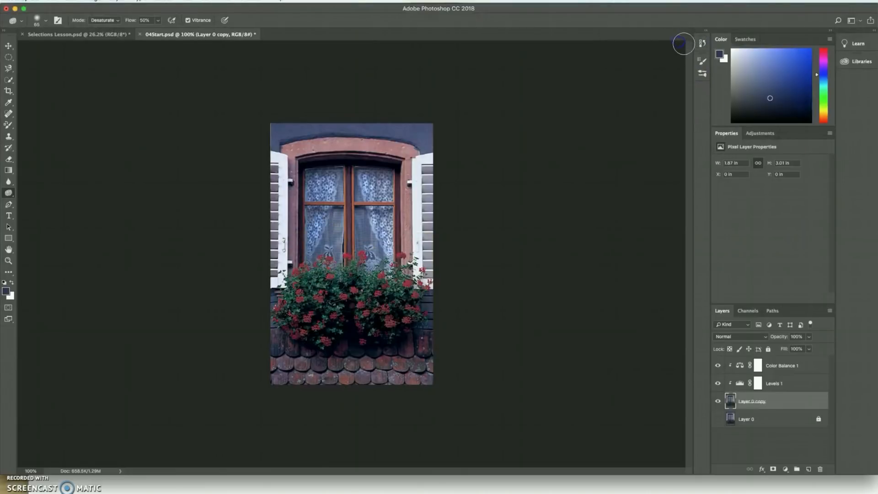
Boost the color of the red flowers and foliage across the flower box using the Sponge tool in Saturate mode at 50% flow.
click(101, 21)
click(99, 27)
click(304, 271)
drag(303, 271, 351, 287)
click(322, 294)
click(342, 272)
click(392, 255)
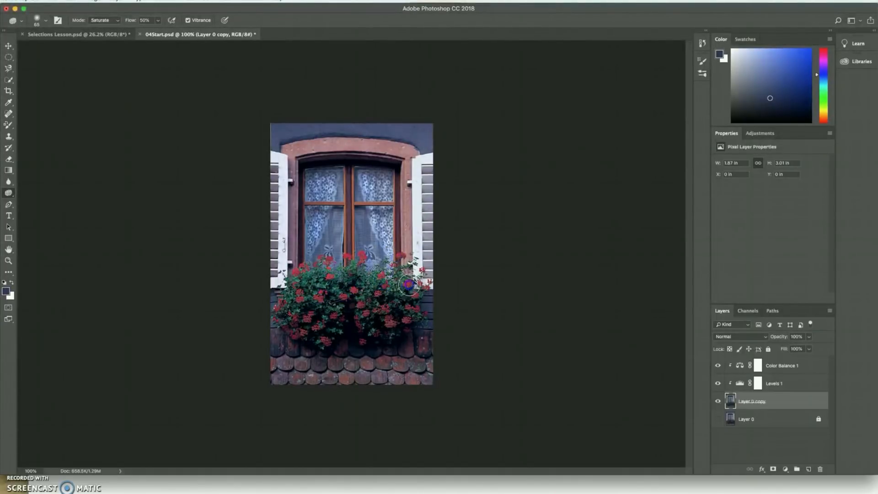
click(378, 298)
click(298, 334)
drag(292, 305, 333, 319)
click(363, 306)
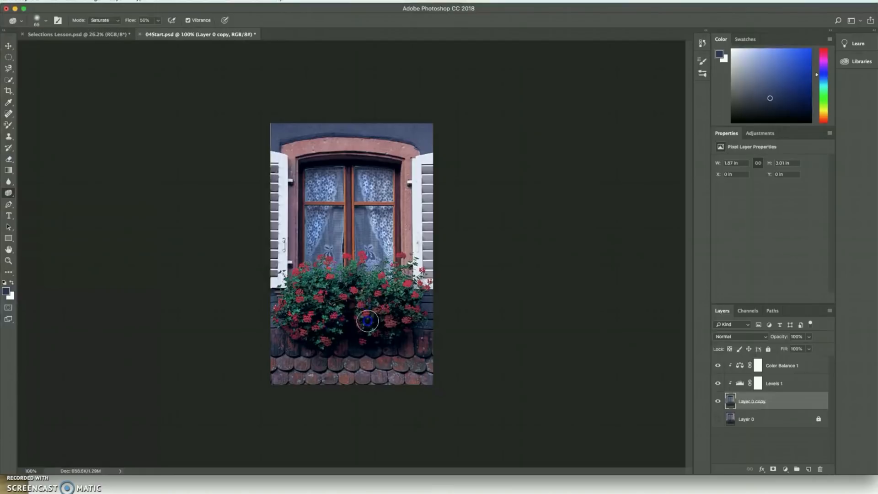
drag(392, 321, 411, 311)
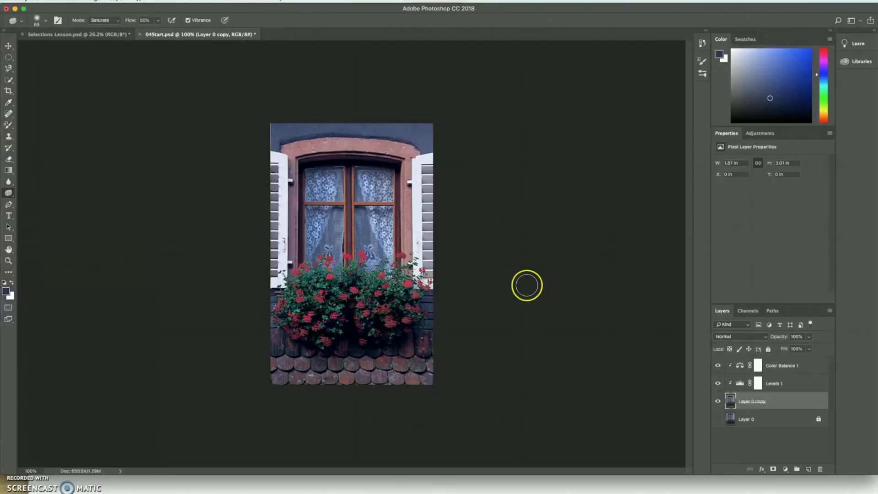
click(390, 321)
Examine the retouched flowers and curtains up close, and return to the 100% view.
key(super+plus)
key(super+plus)
key(super+plus)
key(super+plus)
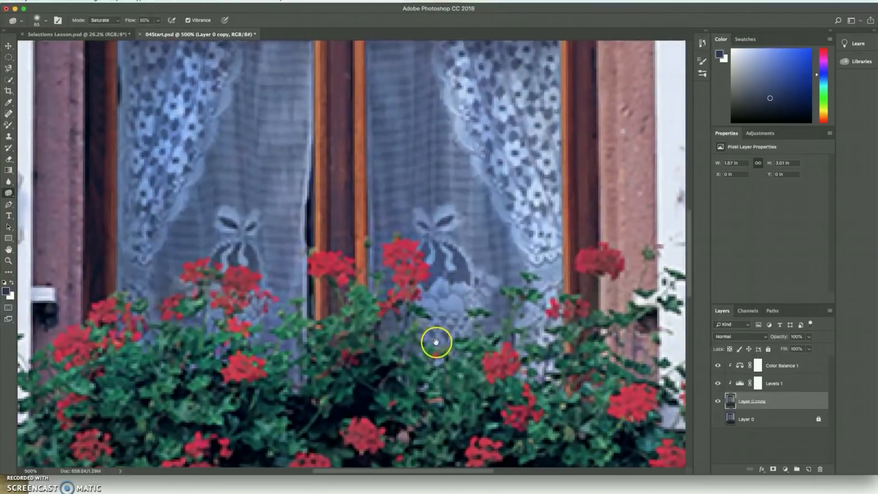
mouse_move(436, 343)
mouse_down()
mouse_move(248, 146)
mouse_move(312, 132)
mouse_up()
click(401, 283)
click(299, 242)
click(366, 237)
click(516, 225)
click(521, 181)
click(338, 166)
click(277, 196)
key(super+0)
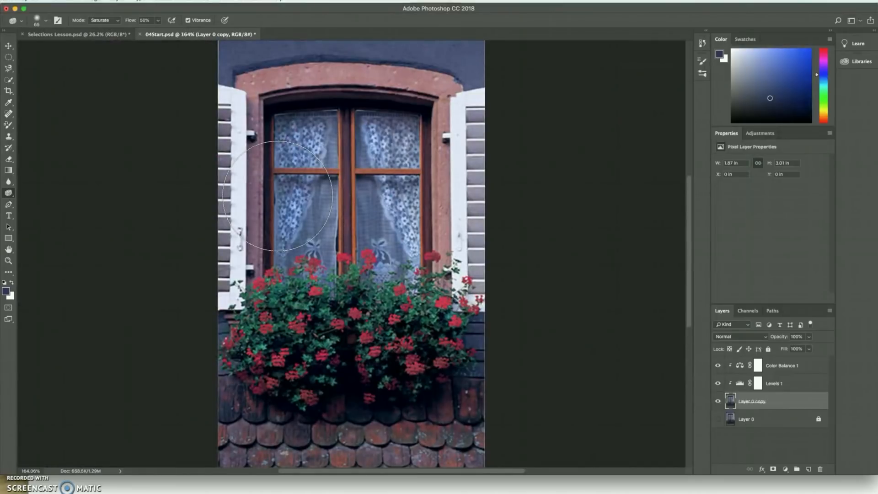
key(super+1)
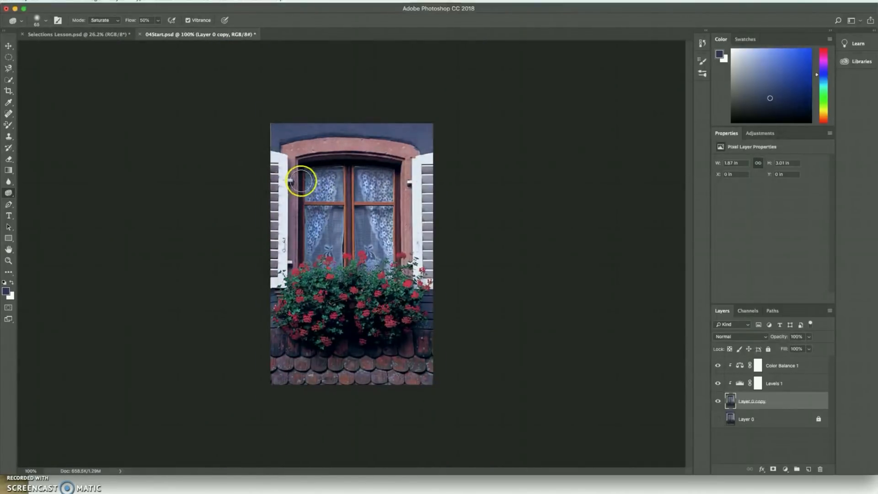
Open the Unsharp Mask filter for the duplicate layer and set its preview thumbnail to 50% zoom.
click(13, 190)
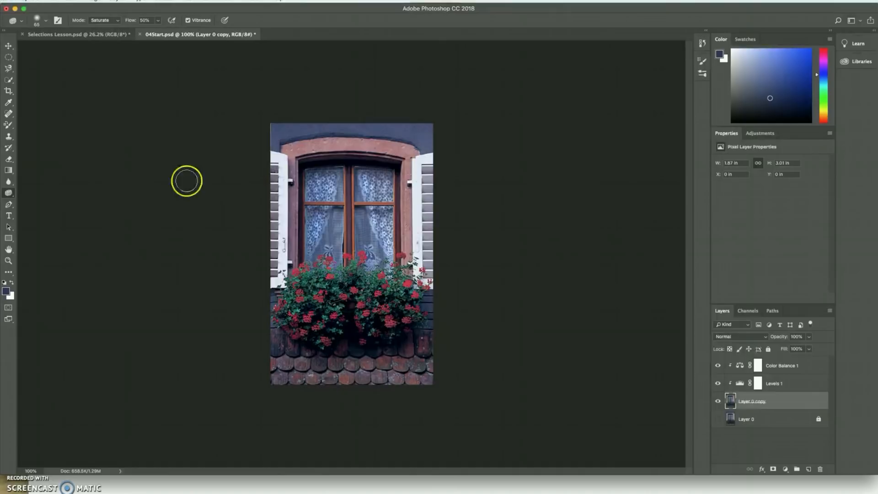
click(184, 1)
mouse_move(202, 152)
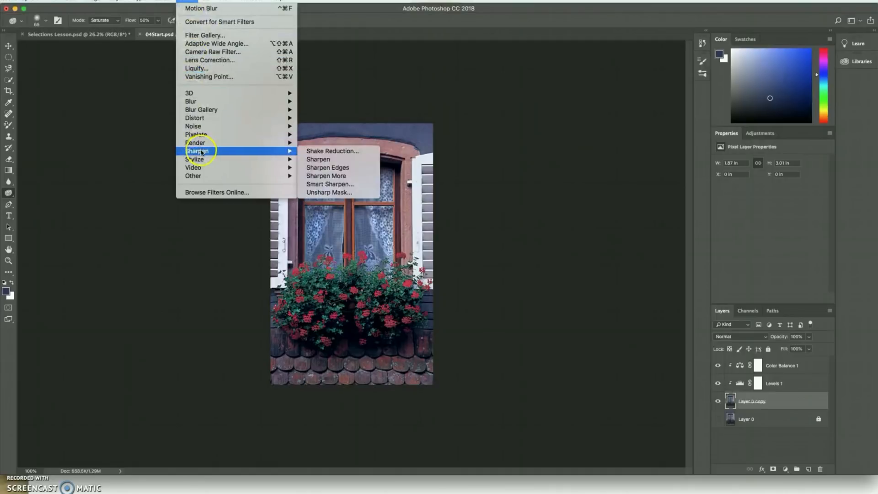
click(327, 193)
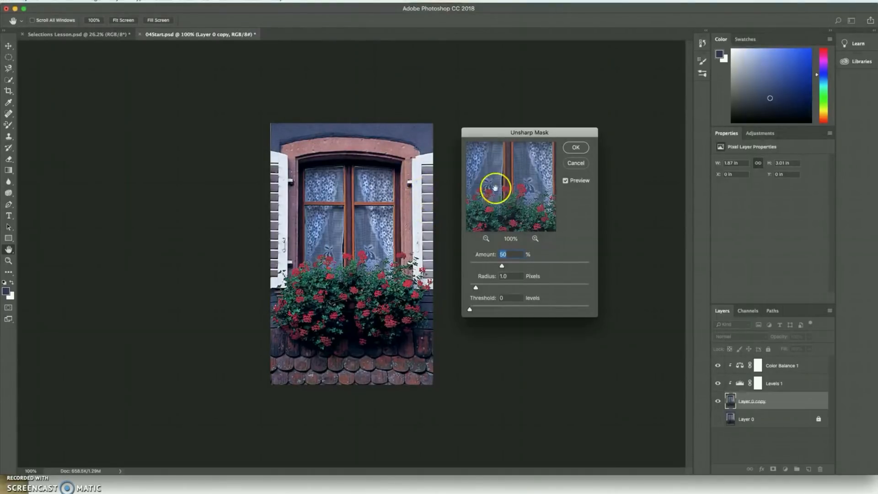
click(528, 174)
click(566, 181)
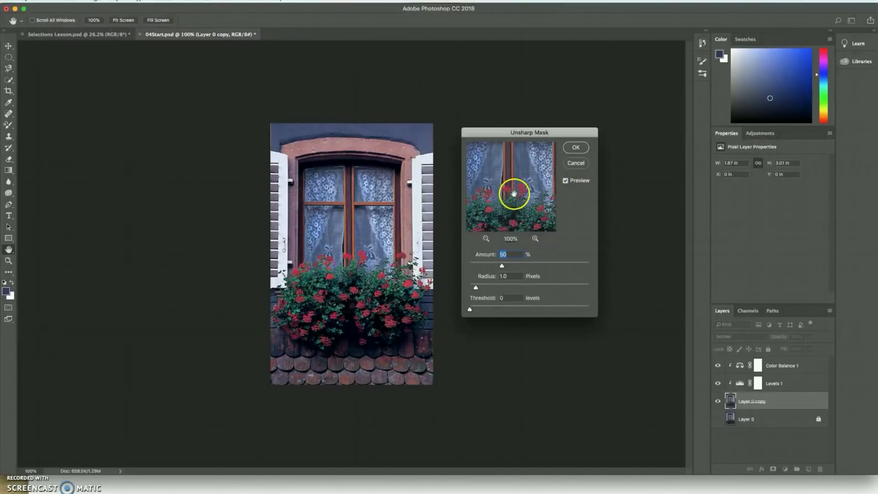
click(486, 238)
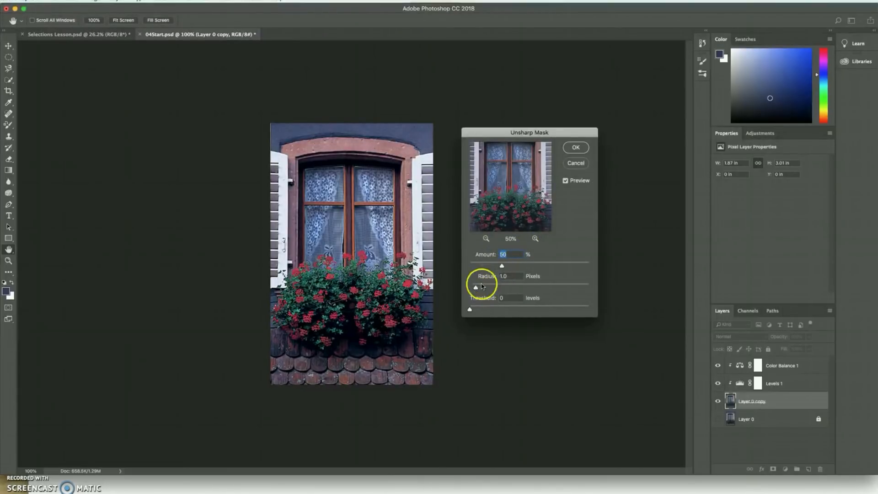
Try Unsharp Mask radius extremes of 1000 and 0.1 pixels to compare their effect on the photo.
click(505, 276)
drag(476, 288, 591, 288)
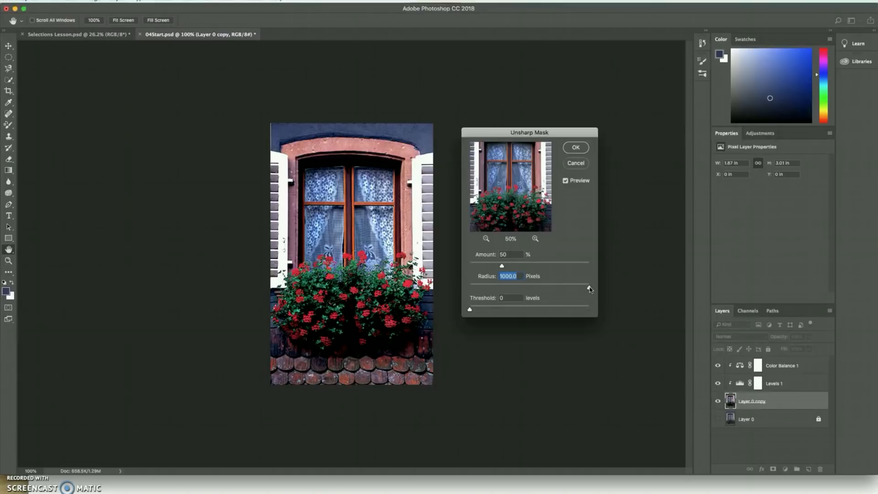
mouse_move(339, 259)
mouse_down()
mouse_move(303, 250)
mouse_move(285, 226)
mouse_move(286, 201)
mouse_move(286, 232)
mouse_move(286, 184)
mouse_move(286, 248)
mouse_move(284, 153)
mouse_move(290, 227)
mouse_up()
drag(589, 287, 518, 291)
drag(464, 287, 460, 287)
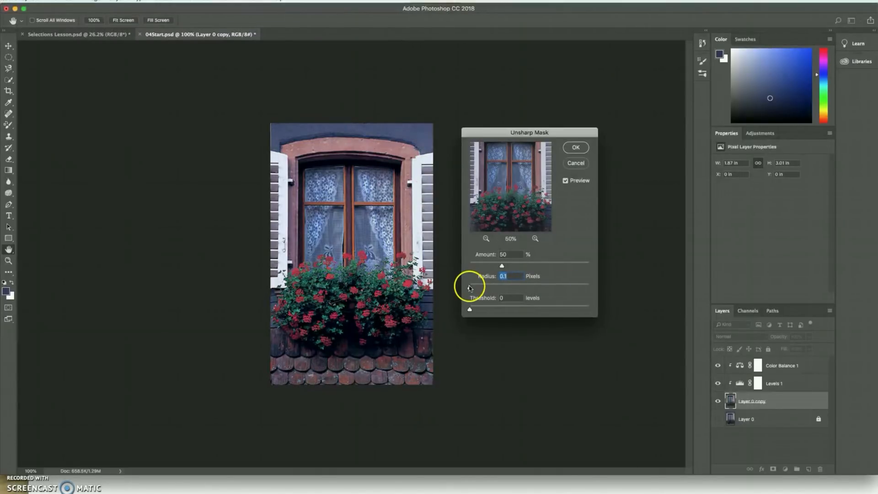
Set the Unsharp Mask radius to 1.1 pixels.
click(505, 277)
mouse_move(473, 287)
mouse_down()
mouse_move(508, 292)
mouse_move(473, 287)
mouse_up()
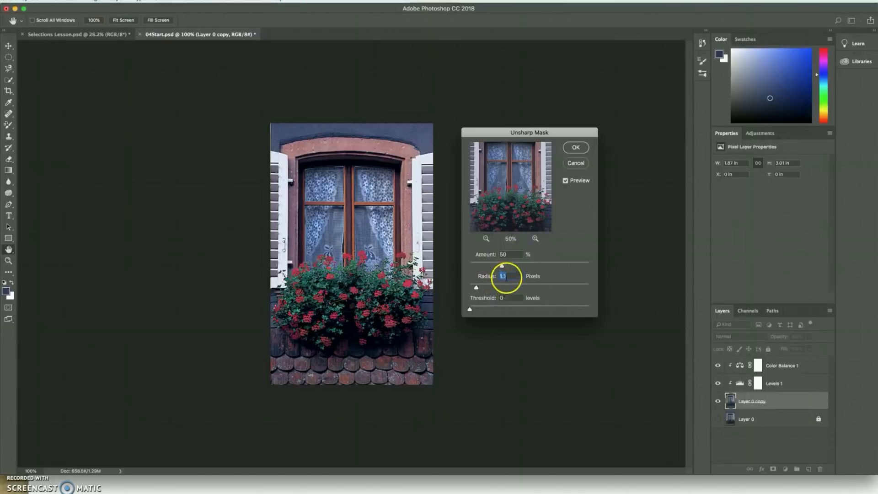
Increase the Unsharp Mask radius slightly and apply the sharpening to the duplicate layer.
drag(475, 289, 484, 288)
click(576, 148)
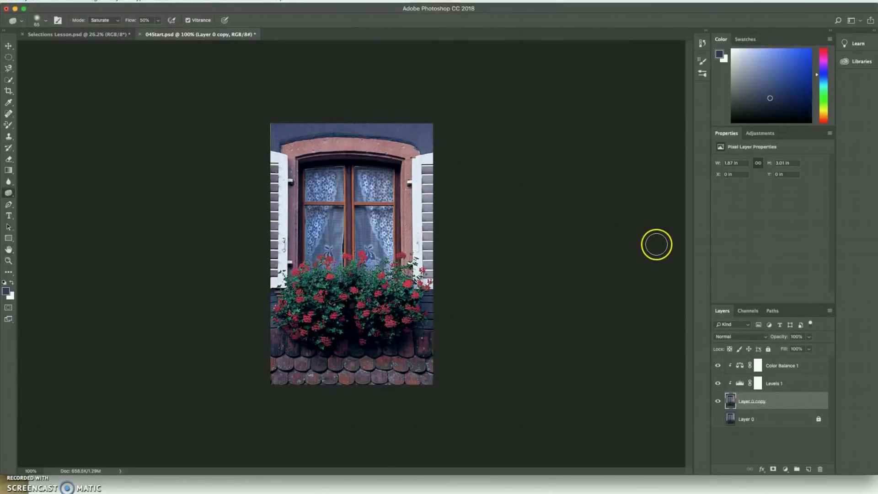
Make the locked Layer 0 visible, and hide and reshow Layer 0 copy to compare the original with the retouched photo.
click(718, 419)
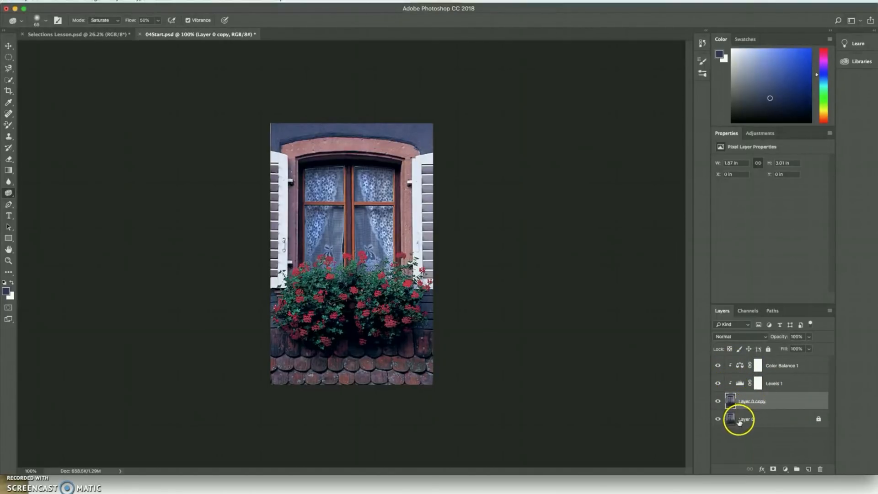
click(718, 403)
click(717, 402)
click(717, 402)
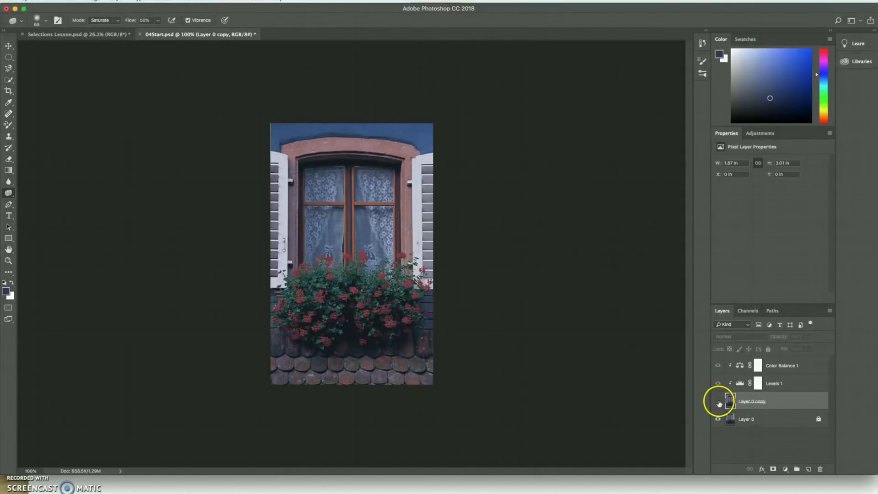
click(718, 402)
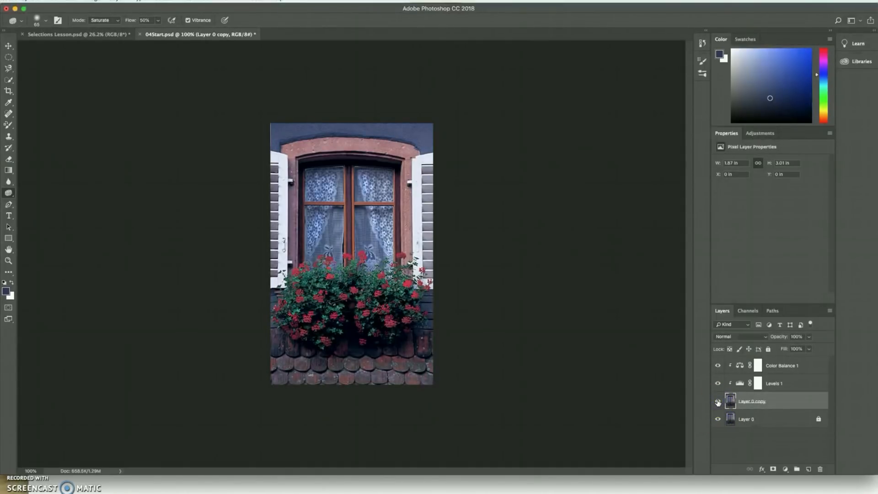
click(717, 402)
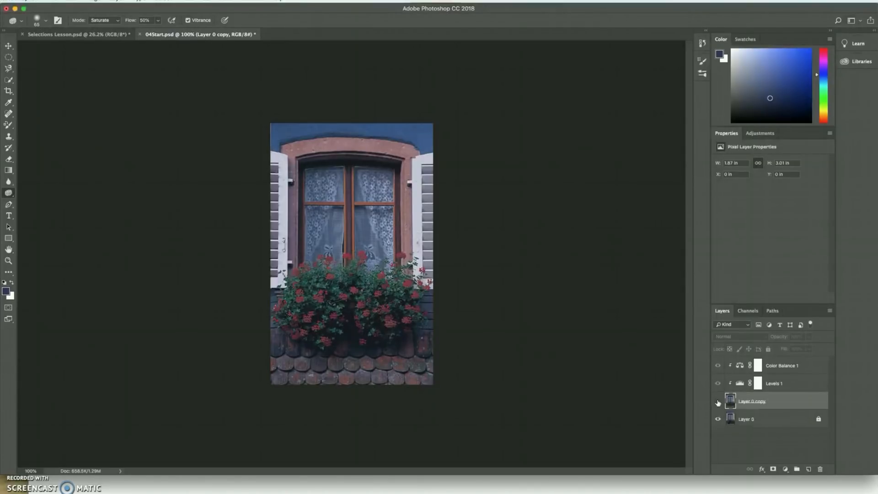
click(718, 402)
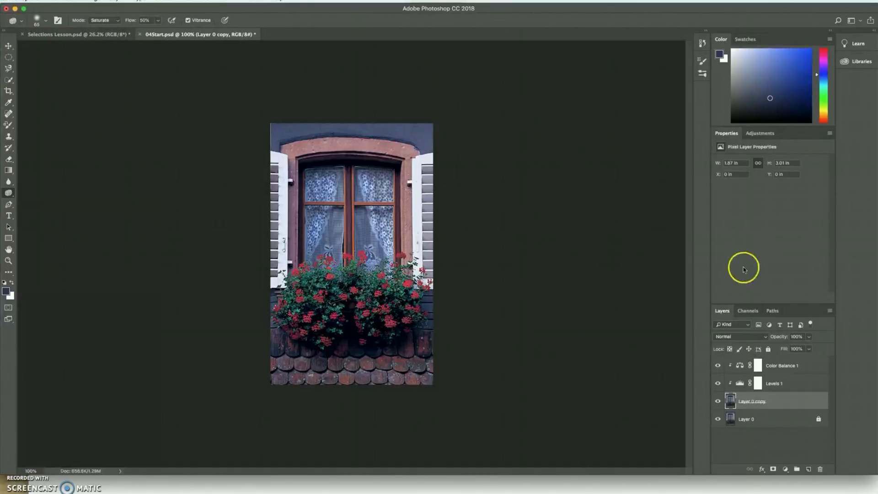
Display the adjustments that can be added above the duplicate layer.
click(761, 133)
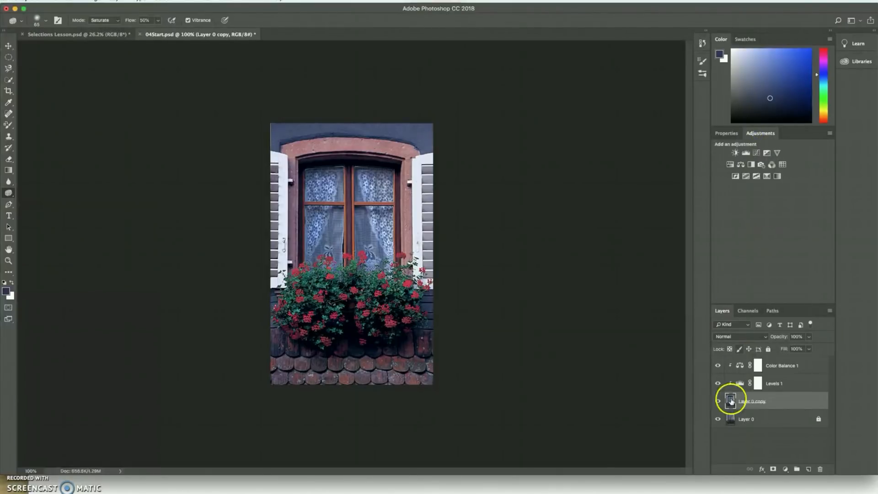